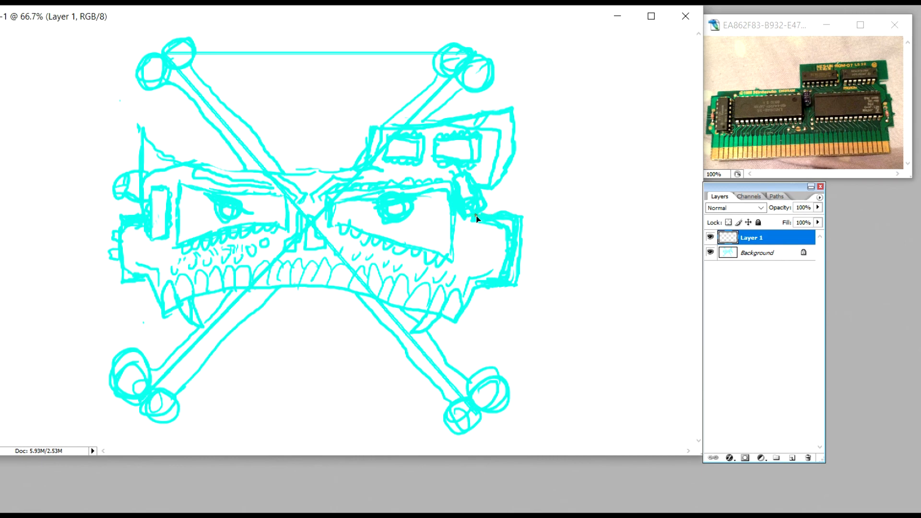
Step: Trace a pen path around the skull's right jaw block, down to the jaw corner and along the curved lower edge
left_click(476, 214)
left_click_drag(521, 219, 522, 225)
left_click(514, 285)
left_click_drag(163, 316, 37, 397)
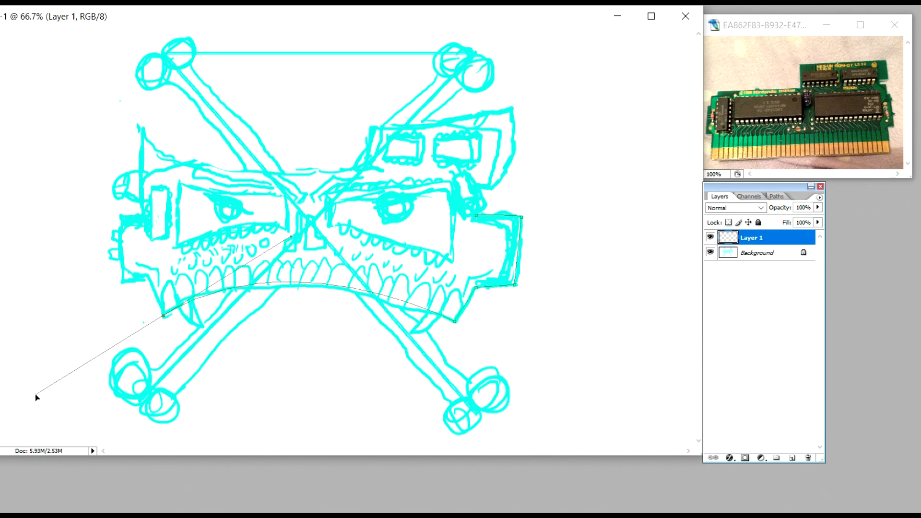
left_click_drag(35, 394, 36, 394)
Step: Try stroking the lower jaw path with the Brush and Simulate Pressure on, and undo the stroke
right_click(503, 251)
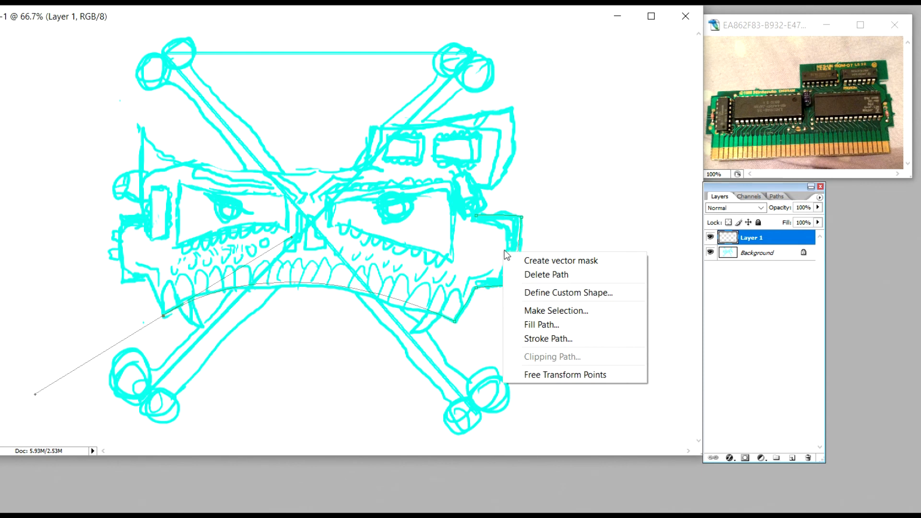
left_click(554, 338)
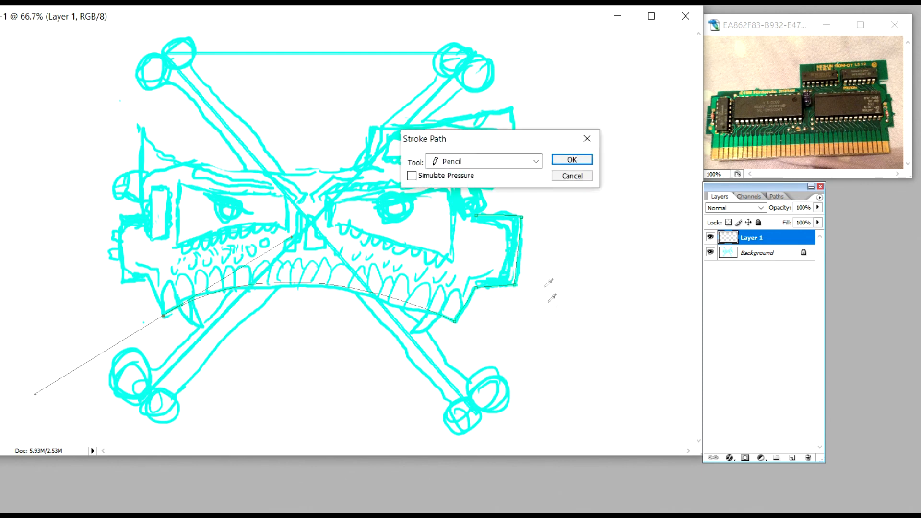
left_click(536, 161)
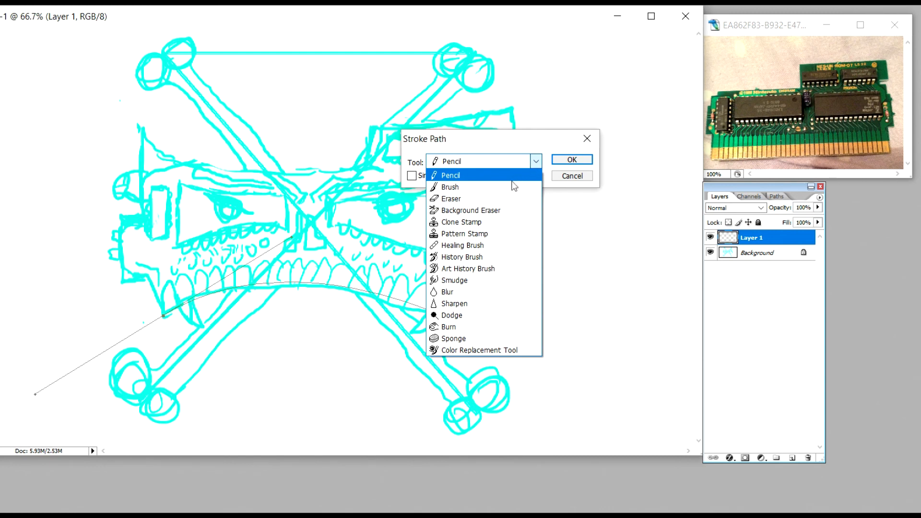
left_click(508, 187)
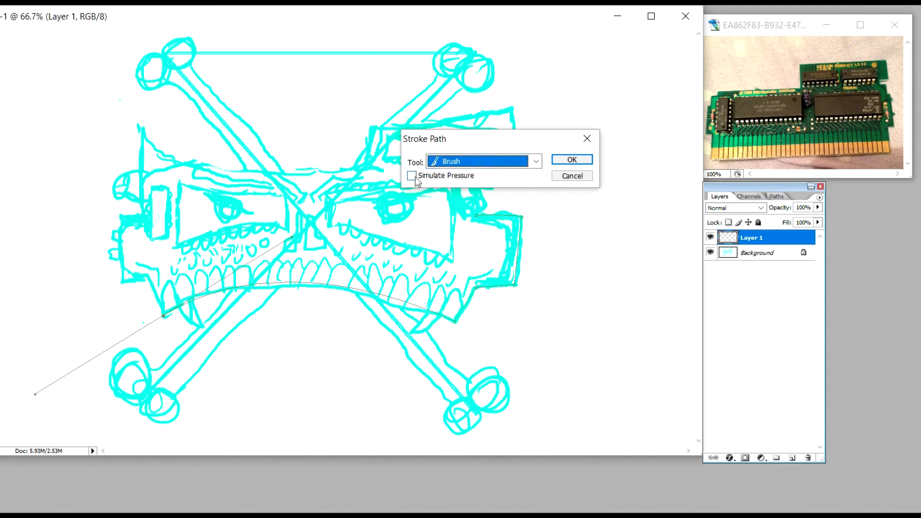
left_click(572, 160)
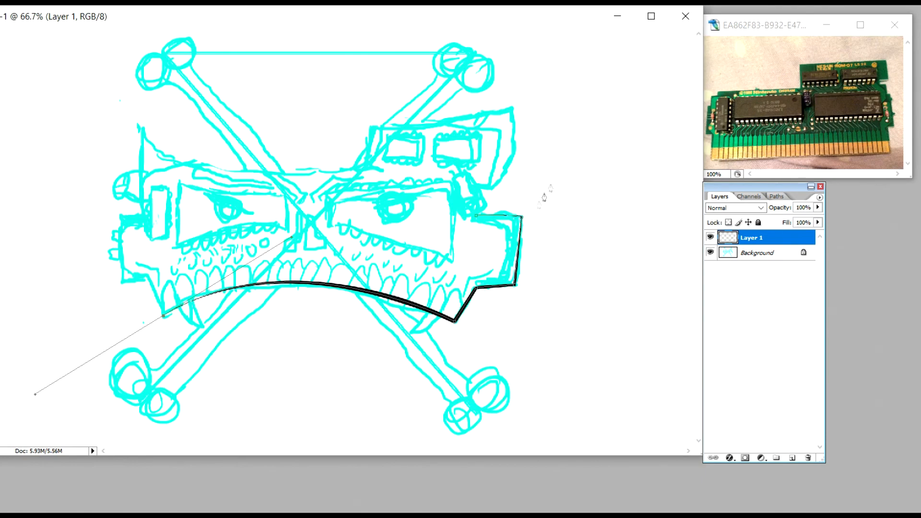
key("alt+e")
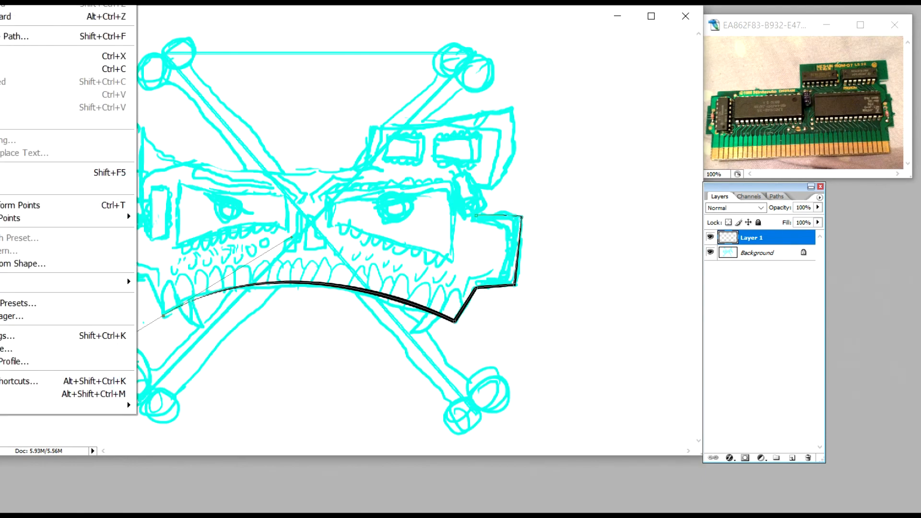
key("ctrl+z")
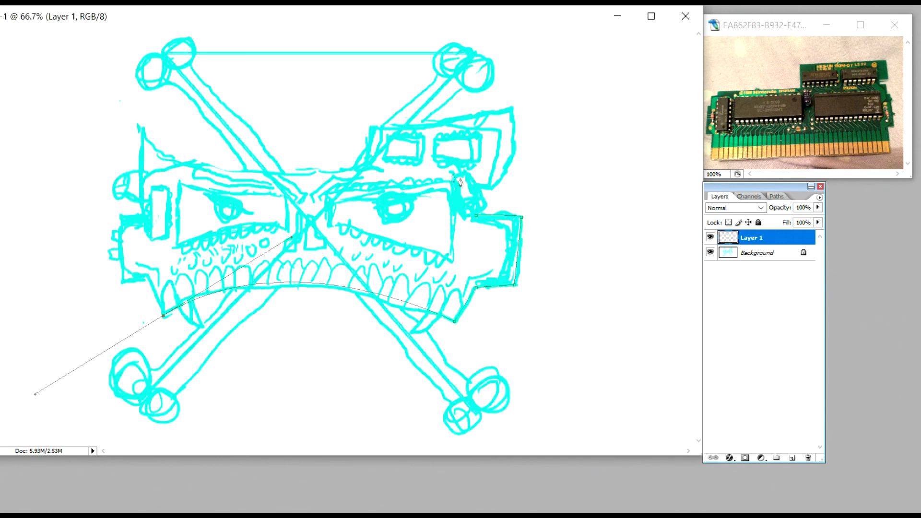
Step: Stroke the lower jaw path with the Brush and Simulate Pressure off, and delete the work path
right_click(509, 235)
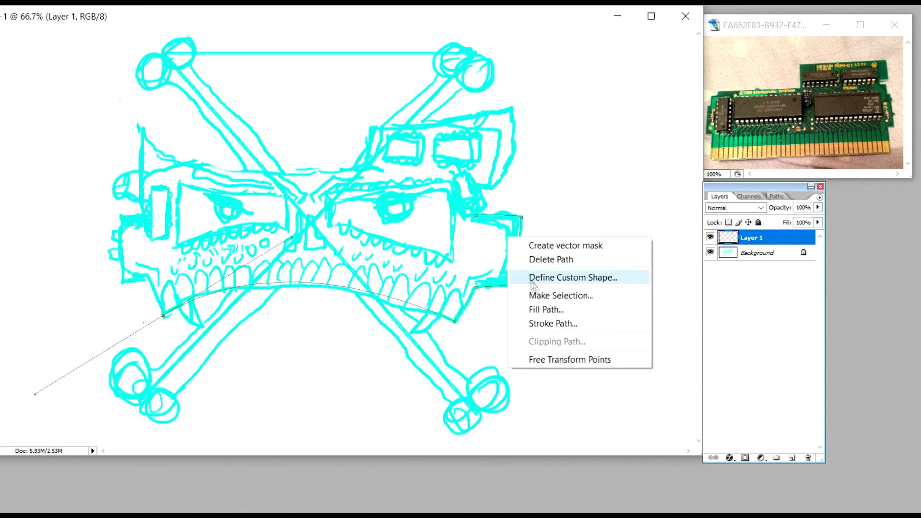
left_click(555, 322)
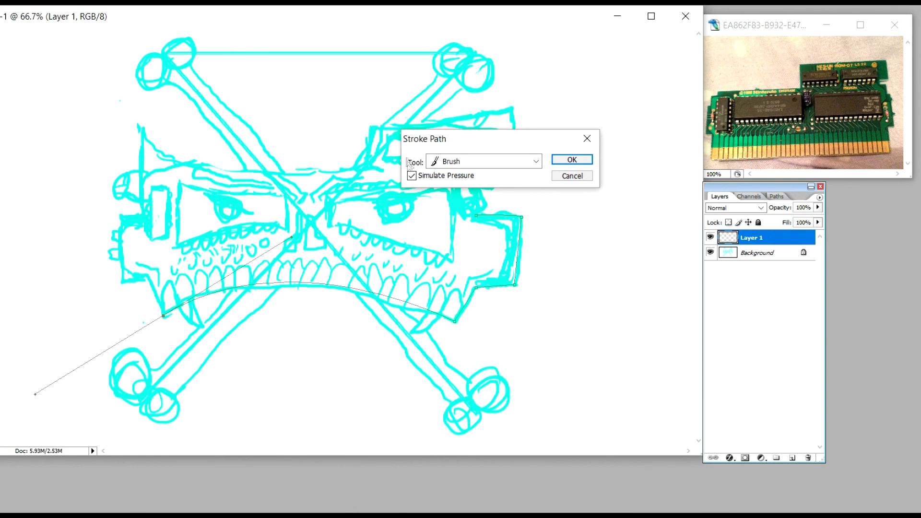
left_click(411, 176)
left_click(573, 161)
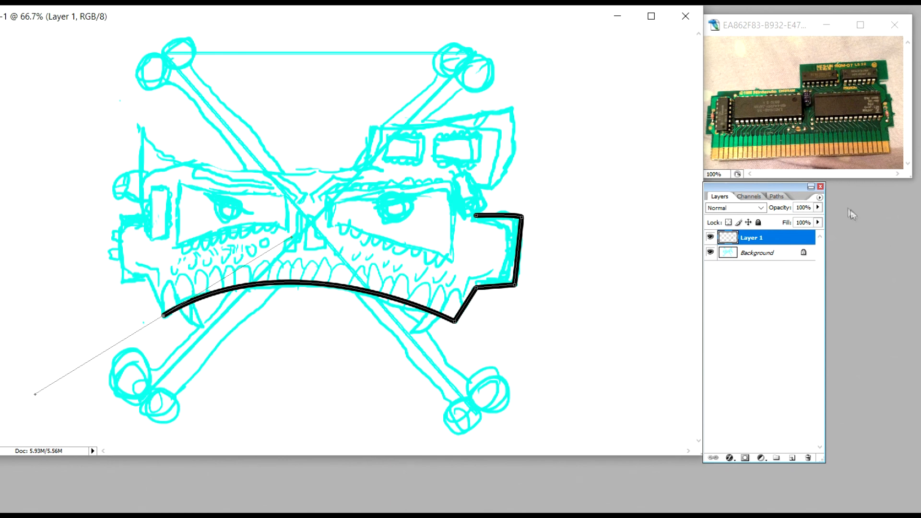
left_click(774, 197)
right_click(762, 210)
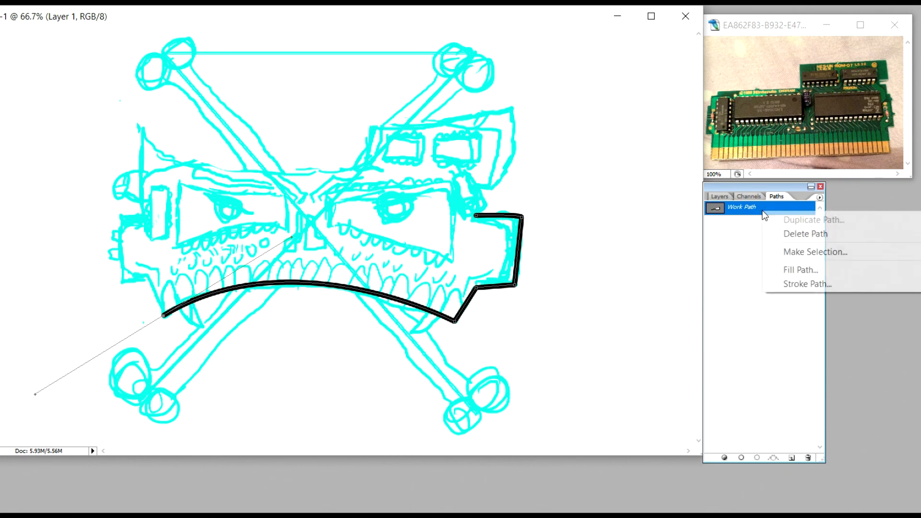
left_click(784, 234)
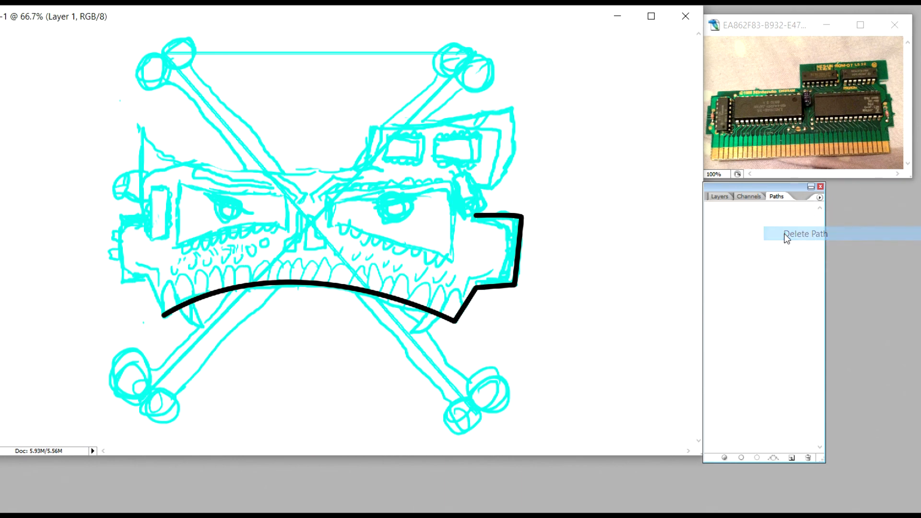
left_click(721, 196)
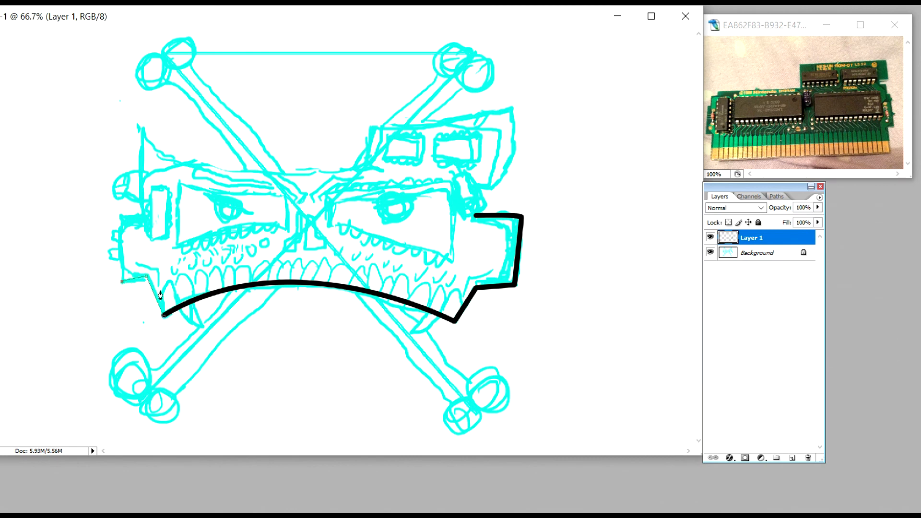
Step: Undo the last anchor points placed around the skull's lower-left jaw corner
key("alt+e")
key("Escape")
key("alt+e")
key("Return")
Step: Trace a path from the lower-left jaw corner up the left side to the horn tip and along the curved top edge
left_click(151, 286)
left_click(123, 288)
left_click(118, 220)
left_click_drag(143, 129, 151, 78)
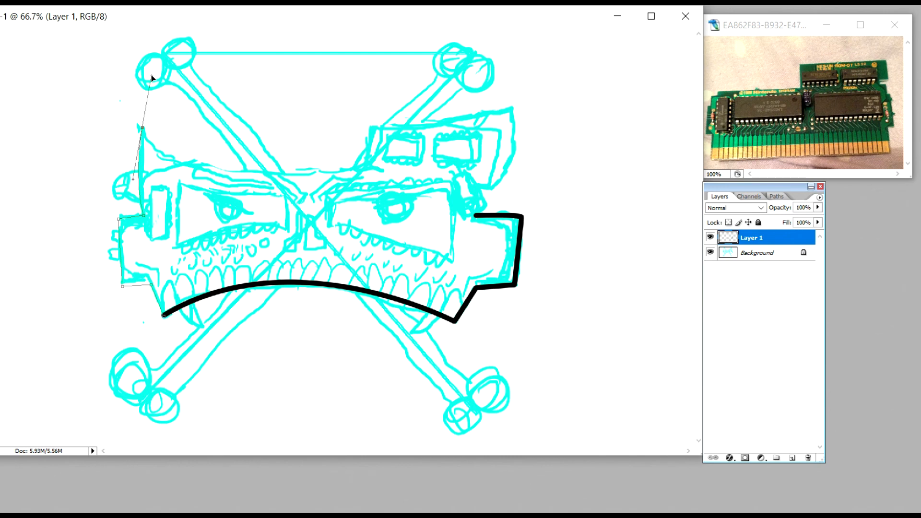
left_click_drag(151, 79, 151, 77)
left_click(367, 169)
left_click_drag(367, 168, 640, 119)
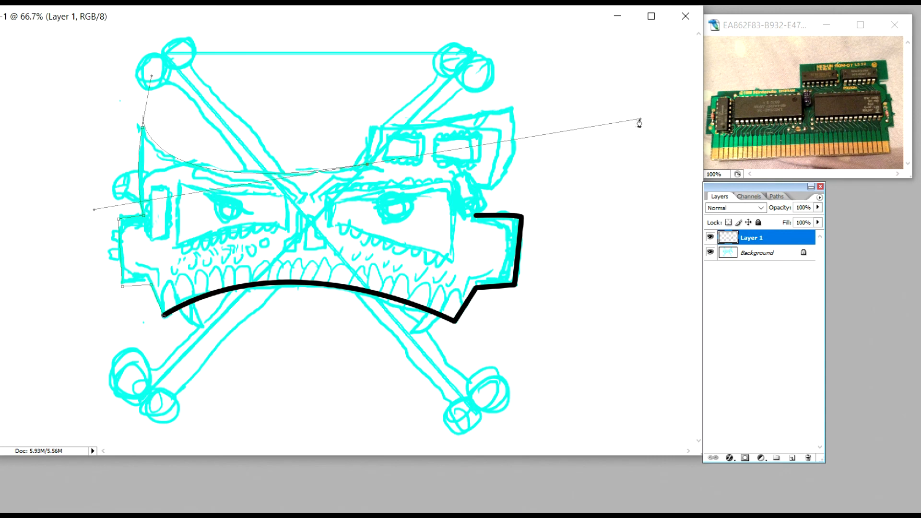
Step: Stroke the left side and top edge path with the Brush, and delete the work path
right_click(271, 203)
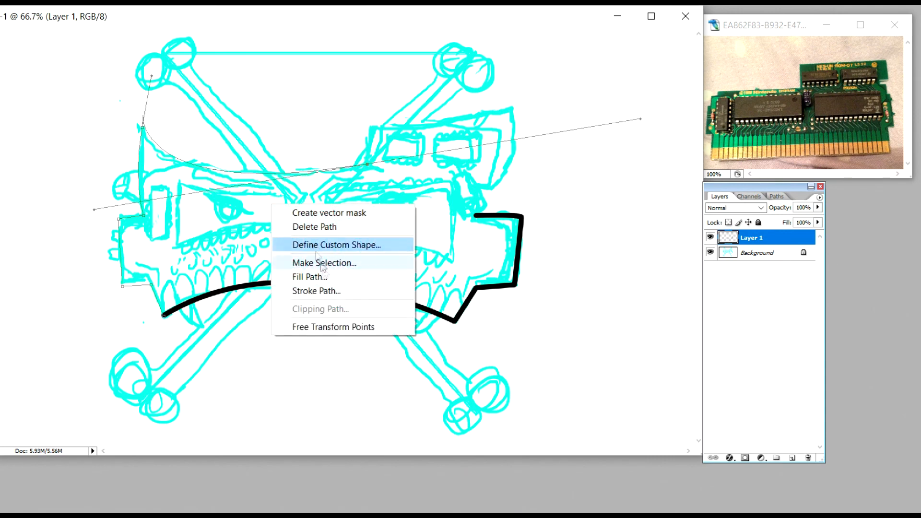
left_click(326, 292)
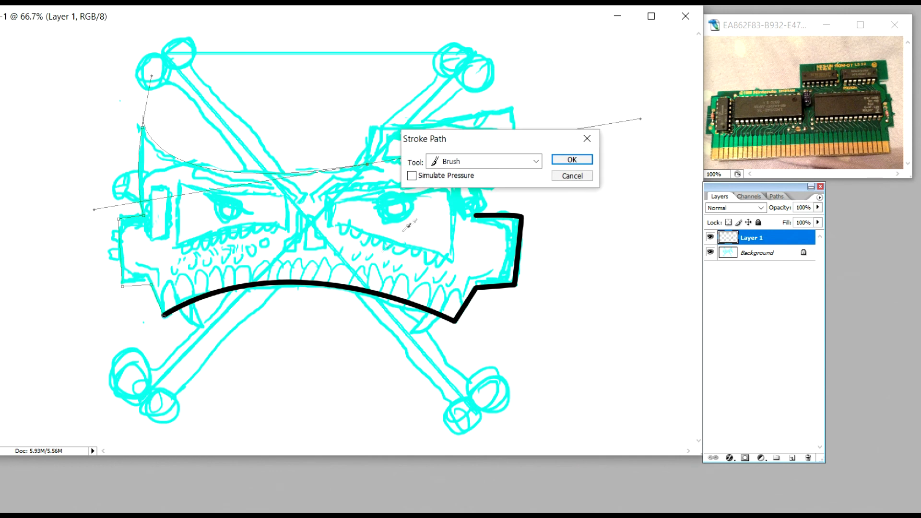
left_click(566, 160)
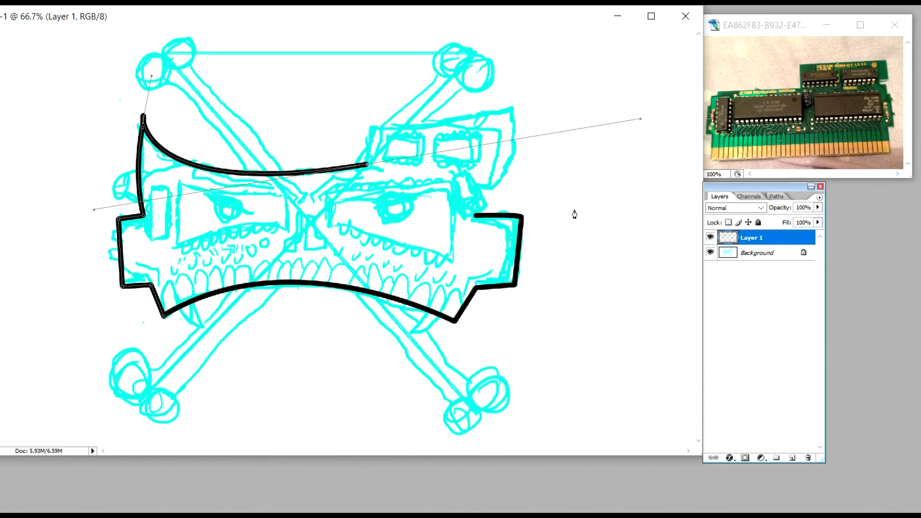
left_click(776, 196)
right_click(770, 208)
left_click(800, 235)
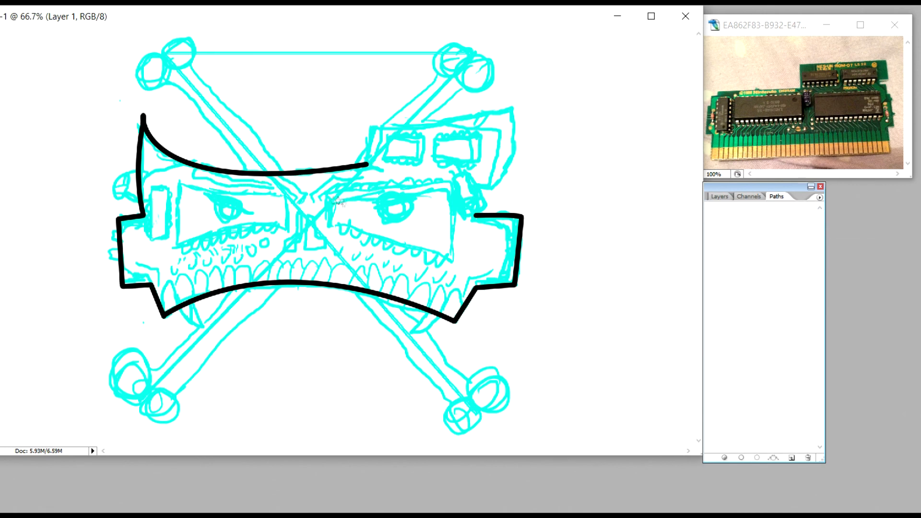
Step: Trace a path around the raised upper-right block's inner, top and outer edges, shaping its handles to match the sketch
left_click(365, 165)
left_click_drag(373, 128, 372, 110)
left_click_drag(510, 109, 674, 70)
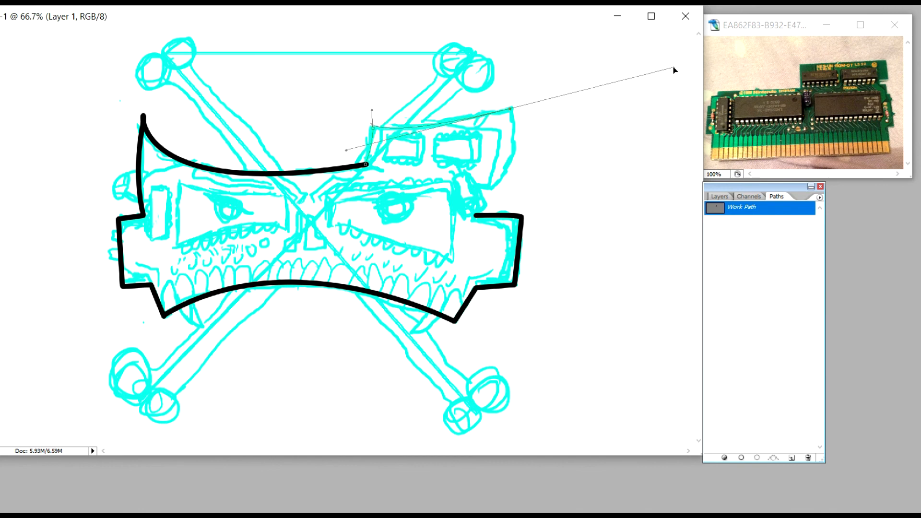
mouse_move(490, 188)
left_mouse_down()
mouse_move(510, 188)
mouse_move(491, 188)
left_mouse_up()
left_click_drag(673, 68, 669, 69)
key("ctrl+z")
left_click_drag(674, 68, 532, 105)
left_click_drag(490, 189, 449, 200)
left_click_drag(531, 103, 528, 105)
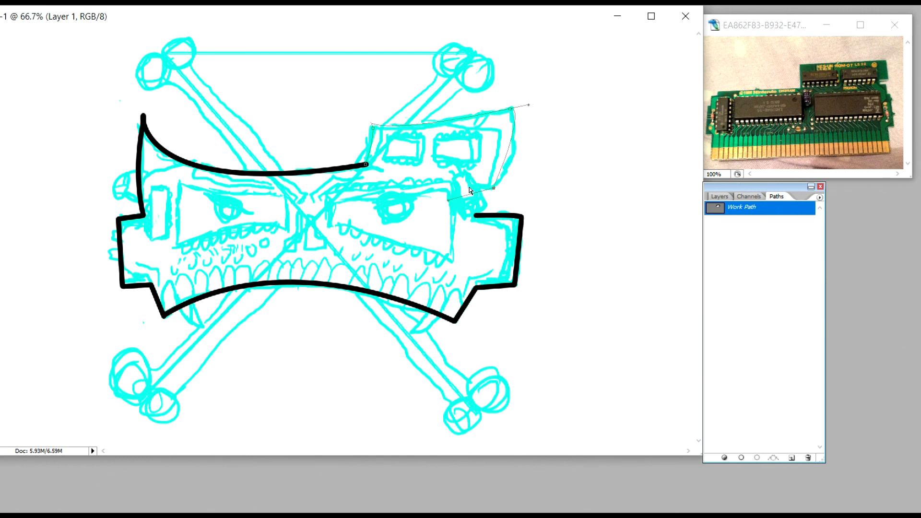
Step: Stroke the raised upper-right block's path with the Brush, and delete the work path
right_click(485, 165)
left_click(510, 248)
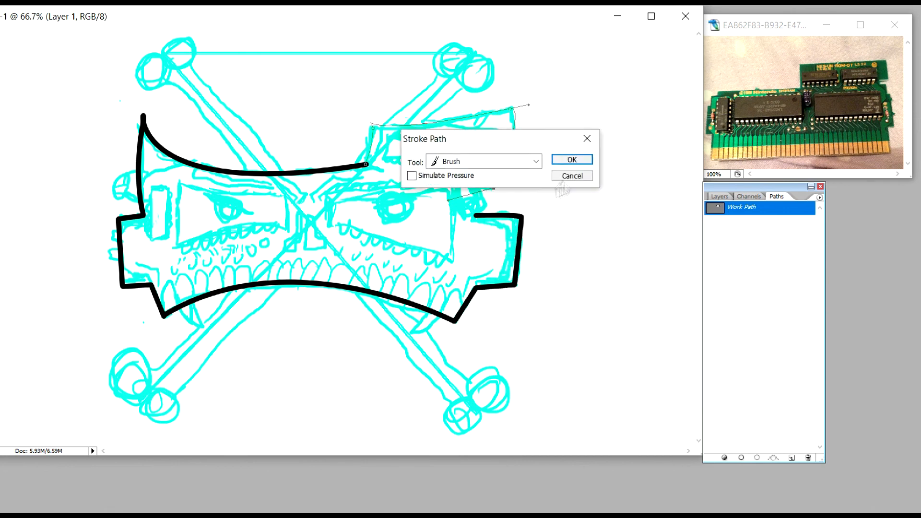
left_click(572, 159)
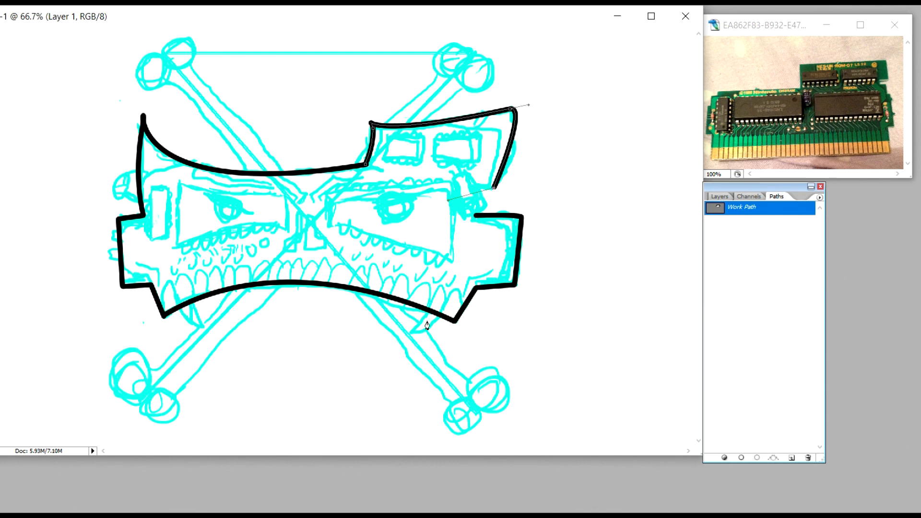
right_click(777, 209)
left_click(807, 238)
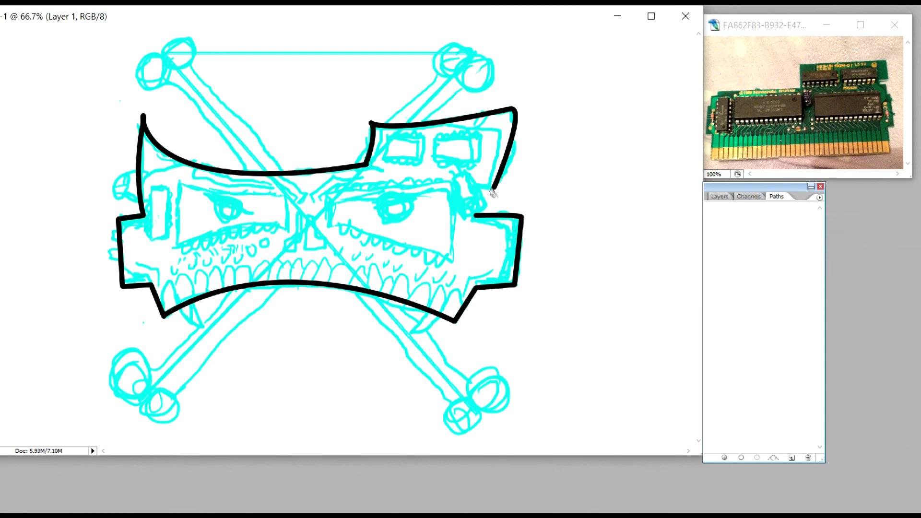
Step: Ink the notch joining the raised block to the right jaw block with a Brush-stroked path, and delete the work path
left_click(493, 188)
left_click(473, 186)
left_click(473, 215)
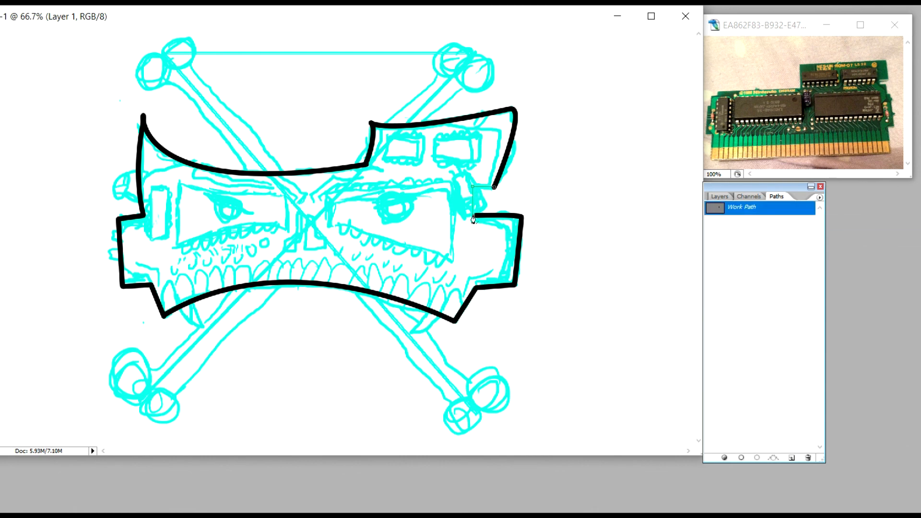
right_click(483, 198)
left_click(523, 283)
left_click(575, 159)
right_click(758, 208)
left_click(793, 229)
Step: Trace an open path along the right eye socket's top, outer side and curved lower edge
left_click(326, 194)
left_click(450, 182)
left_click(452, 260)
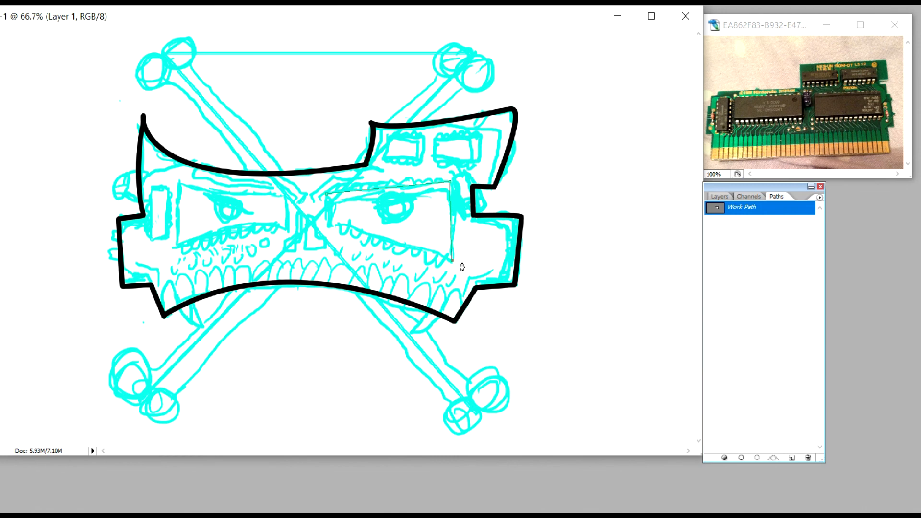
left_click_drag(329, 225, 266, 220)
left_click(326, 196)
key("ctrl+z")
Step: Stroke the right eye socket's open path with the Brush, and delete the work path
right_click(362, 210)
left_click(407, 297)
left_click(572, 159)
right_click(775, 218)
left_click(807, 231)
Step: Close the right eye socket's inner side with a straight Brush-stroked path, and delete the work path
left_click(327, 194)
left_click(329, 225)
right_click(329, 223)
left_click(374, 327)
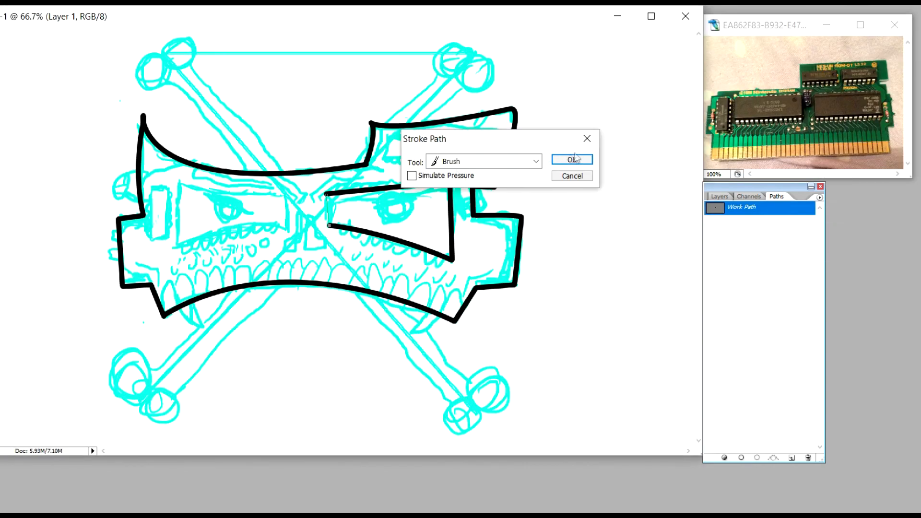
left_click(573, 160)
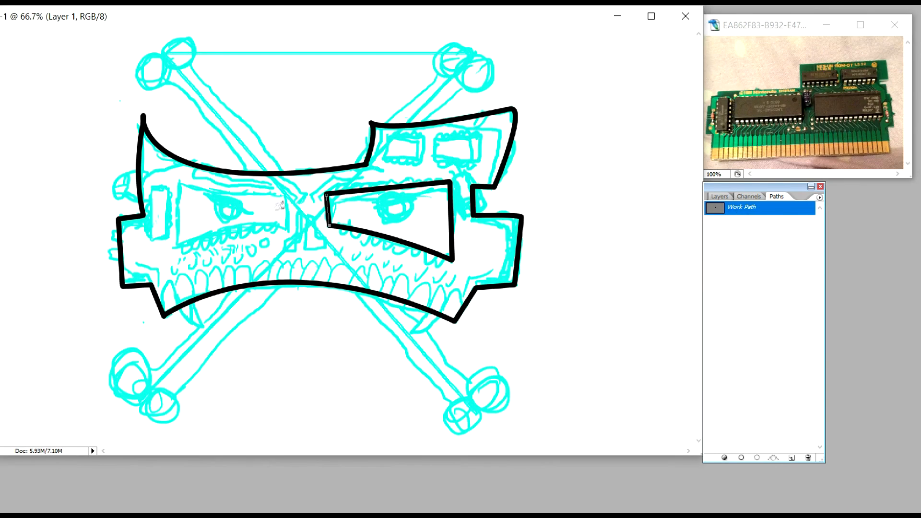
key("Delete")
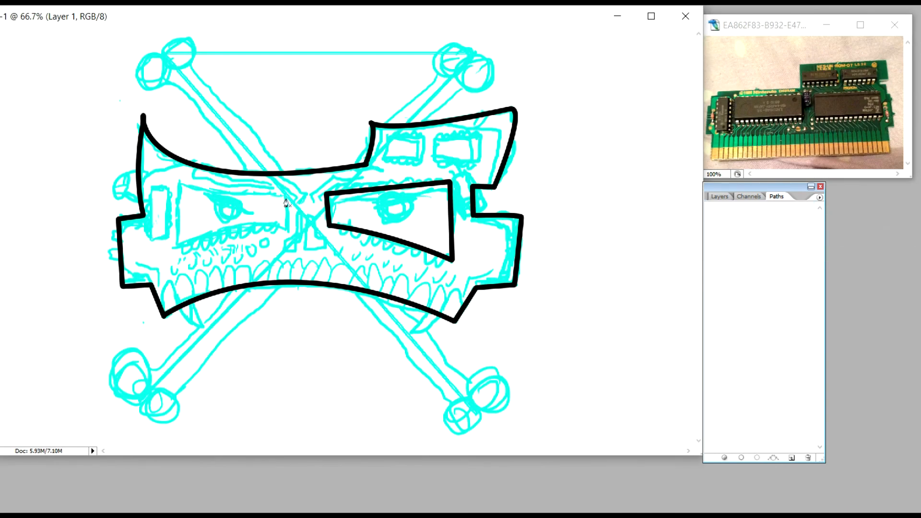
Step: Ink the left eye socket's inner side and curved lower edge with a Brush-stroked path, and delete the work path
left_click(285, 196)
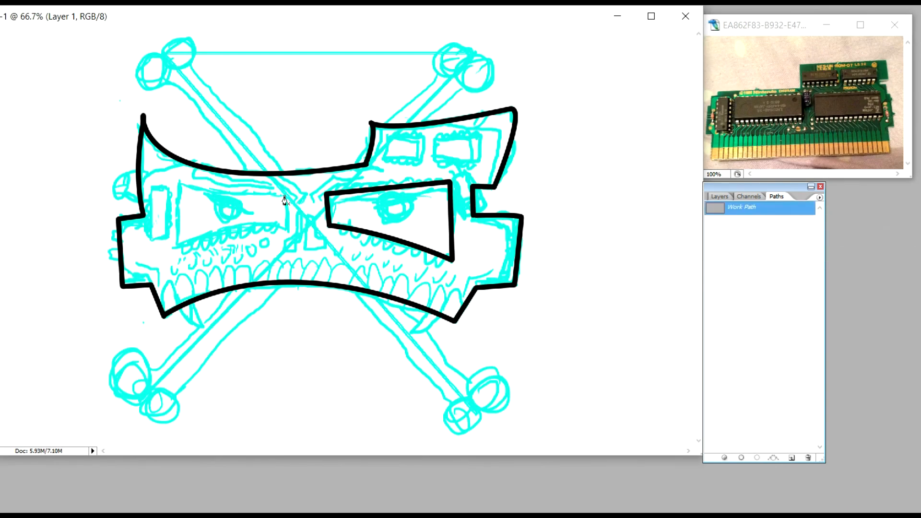
left_click(283, 225)
left_click_drag(176, 246, 117, 272)
right_click(219, 209)
left_click(256, 296)
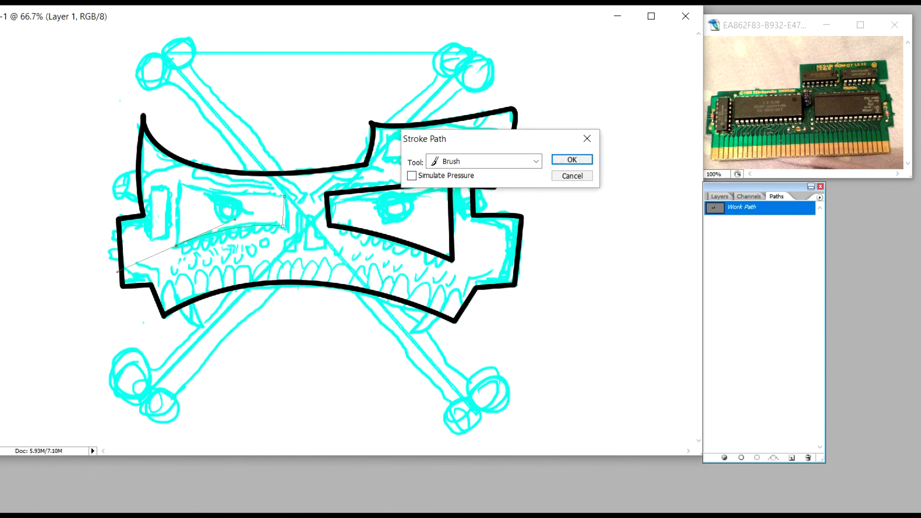
left_click(575, 159)
right_click(730, 215)
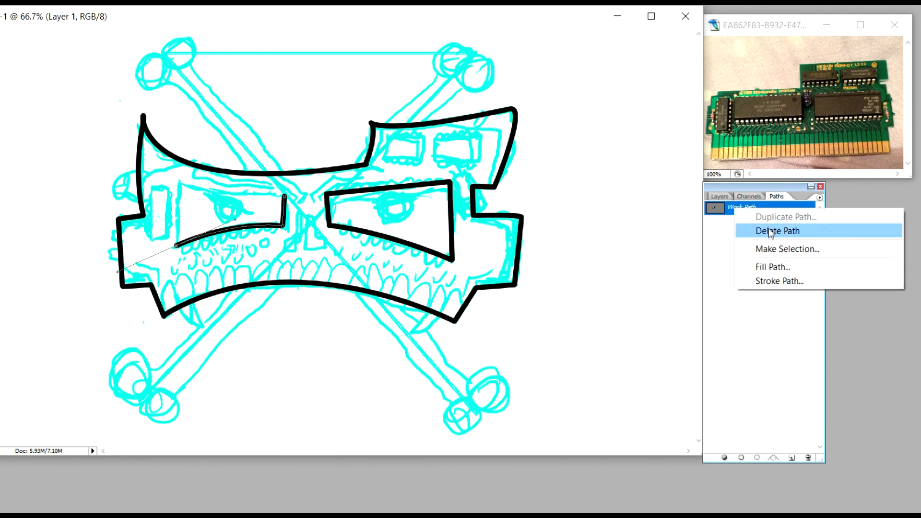
left_click(772, 230)
Step: Close the left eye socket's outer side and top edge with a Brush-stroked path, and delete the work path
left_click(176, 246)
left_click(178, 184)
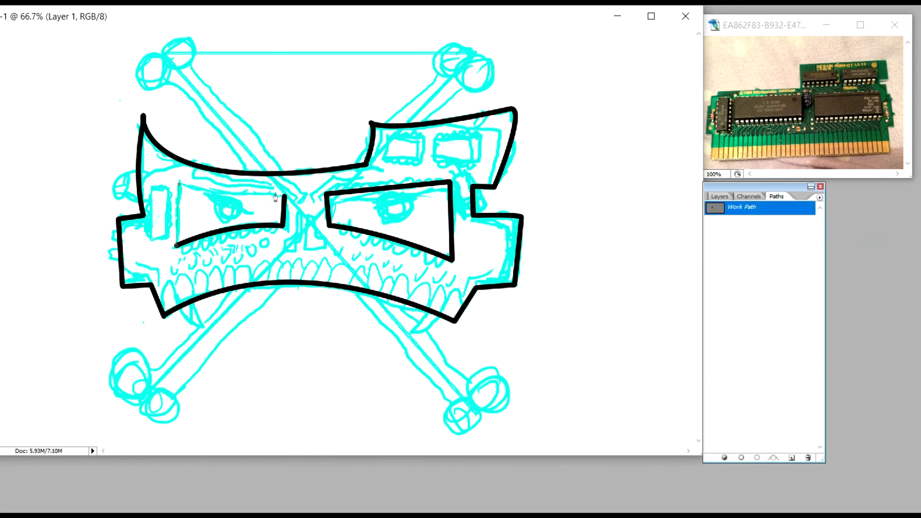
left_click(284, 197)
right_click(272, 209)
left_click(310, 298)
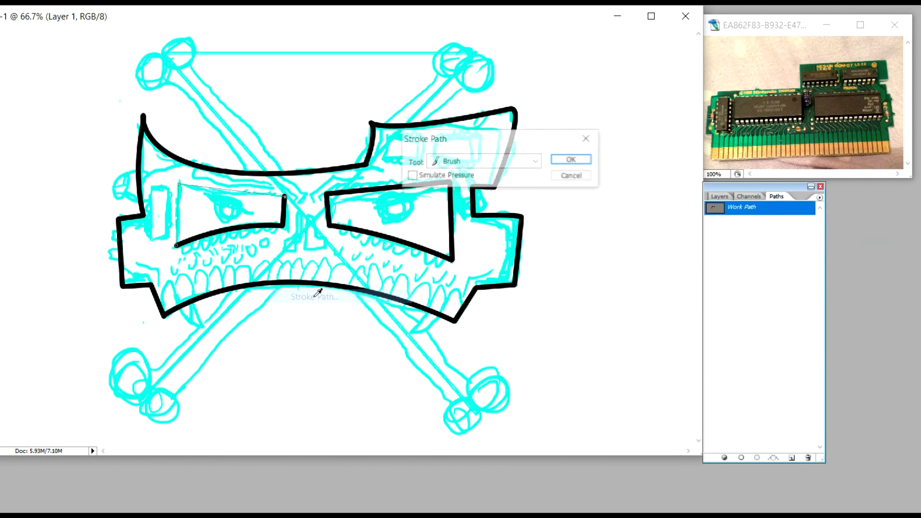
left_click(572, 159)
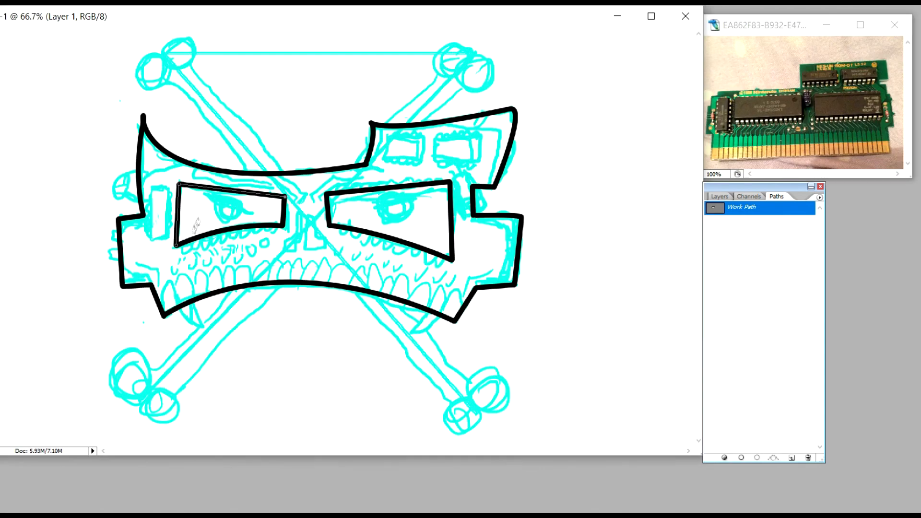
right_click(763, 209)
left_click(792, 234)
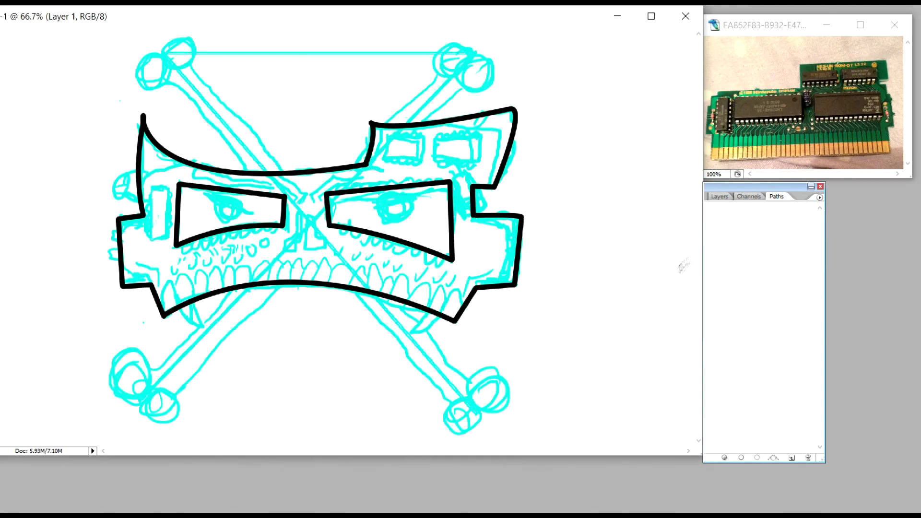
Step: Ink the narrow upright rectangle beside the left eye socket with a closed Brush-stroked path, and delete the work path
left_click(152, 187)
left_click(168, 188)
left_click(168, 238)
left_click(152, 240)
left_click(153, 187)
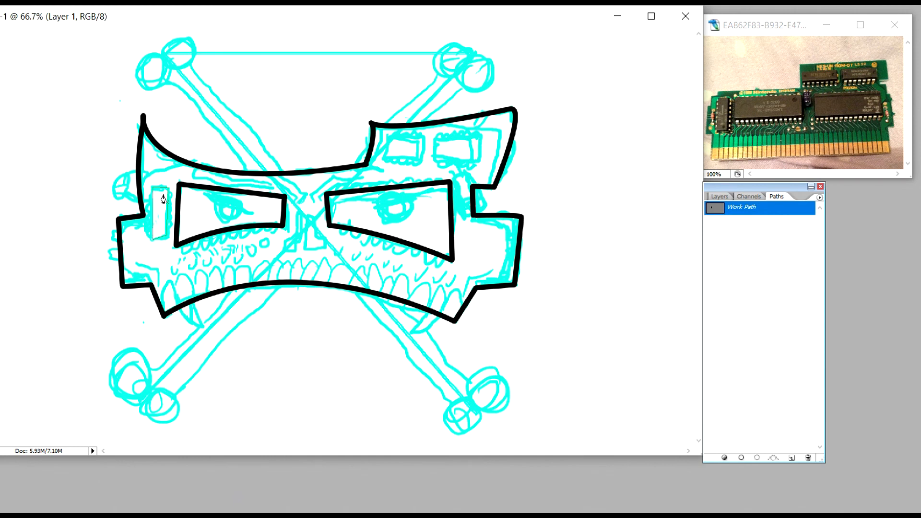
right_click(163, 215)
left_click(204, 302)
left_click(577, 159)
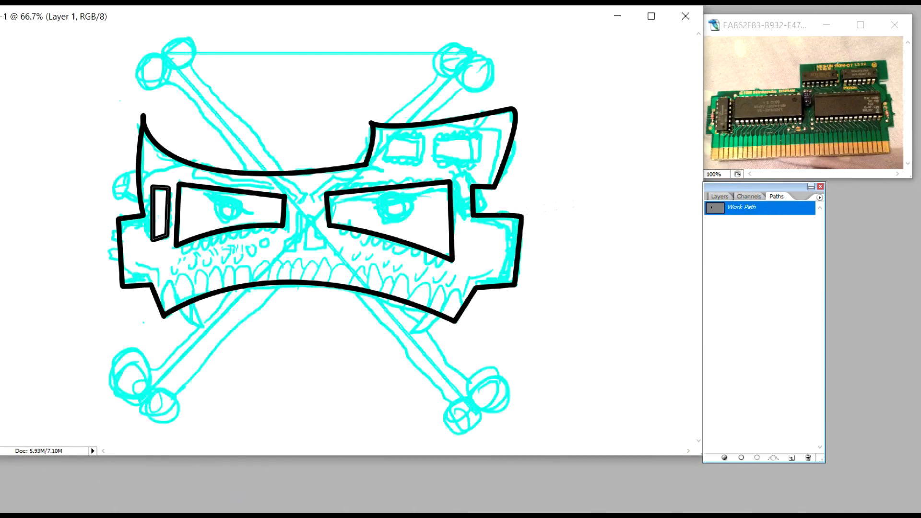
right_click(775, 209)
left_click(793, 228)
Step: Ink the left chip in the skull's raised upper-right section with a closed Brush-stroked path, and delete the work path
left_click(389, 138)
left_click(384, 159)
left_click(420, 160)
left_click(424, 137)
left_click(389, 137)
right_click(405, 146)
left_click(451, 223)
left_click(577, 158)
right_click(741, 207)
left_click(763, 230)
Step: Ink the right chip in the skull's raised upper-right section with a closed Brush-stroked path, and delete the work path
left_click(434, 140)
left_click(480, 135)
left_click(480, 158)
left_click(435, 159)
left_click(434, 139)
right_click(457, 148)
left_click(499, 235)
left_click(575, 158)
right_click(741, 207)
left_click(763, 228)
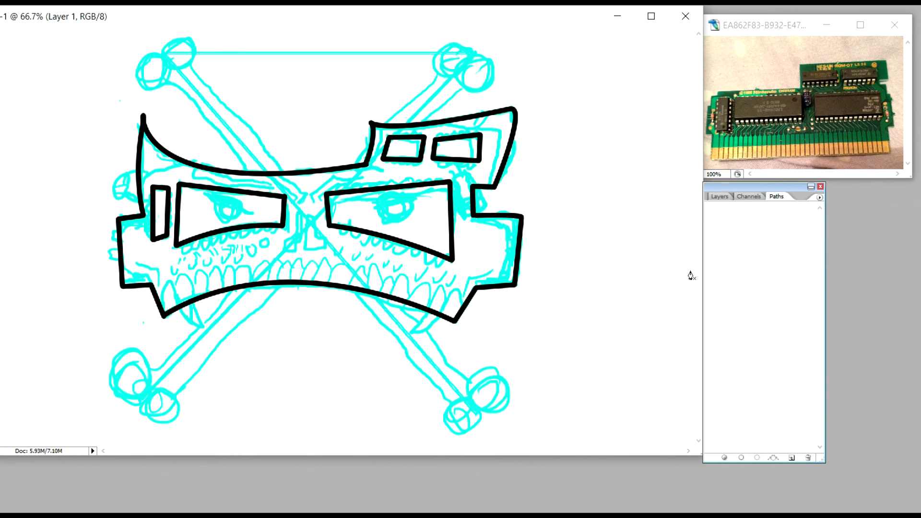
Step: Ink the lower-left bone's lower edge from the knob to the jaw with a Brush-stroked path, and delete the work path
left_click(176, 397)
left_click_drag(281, 285, 299, 280)
right_click(235, 358)
left_click(278, 446)
left_click(571, 158)
right_click(743, 210)
left_click(763, 231)
Step: Ink the lower-left bone's upper edge, curved at the knob end, with a Brush-stroked path, and delete the work path
left_click_drag(148, 368, 171, 359)
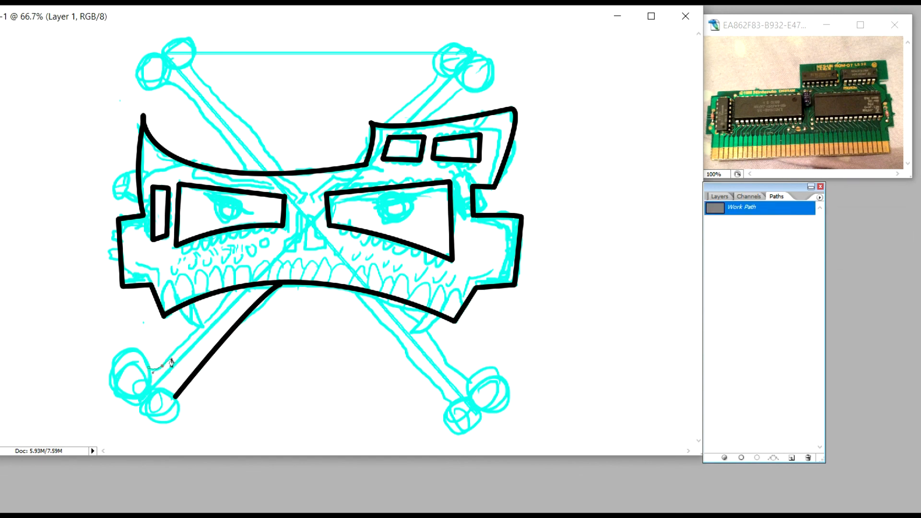
right_click(196, 342)
left_click(239, 427)
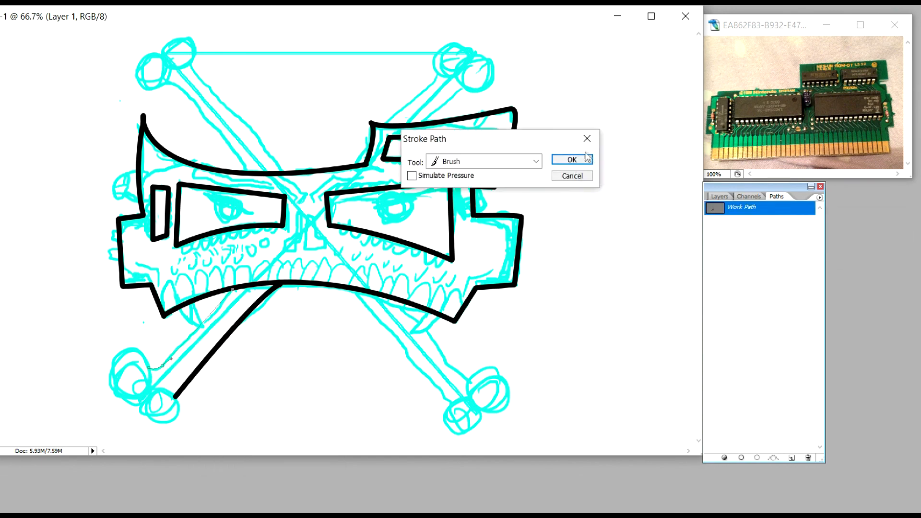
left_click(572, 157)
right_click(747, 210)
left_click(767, 231)
Step: Ink the lower-right bone's upper edge, curved at the knob end, with a Brush-stroked path, and delete the work path
left_click(473, 377)
left_click_drag(460, 376, 451, 371)
left_click(396, 298)
right_click(450, 354)
left_click(496, 433)
left_click(573, 158)
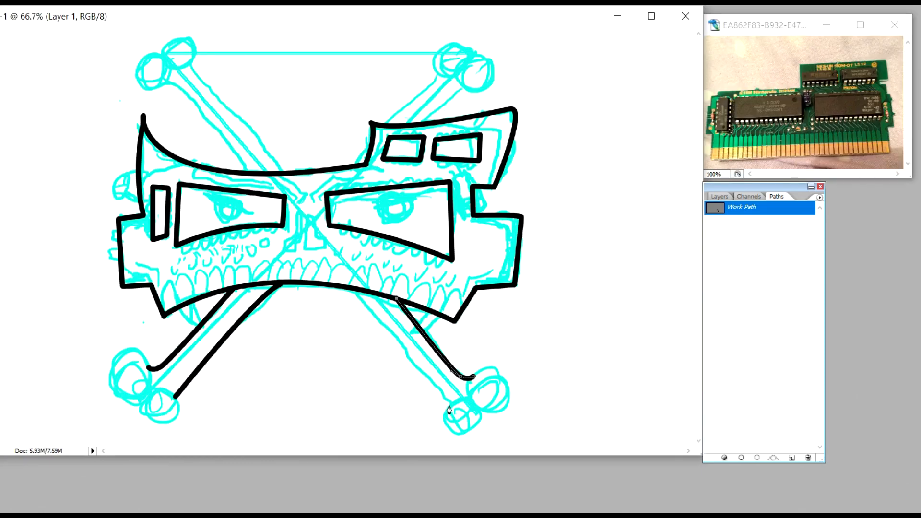
right_click(750, 207)
left_click(770, 228)
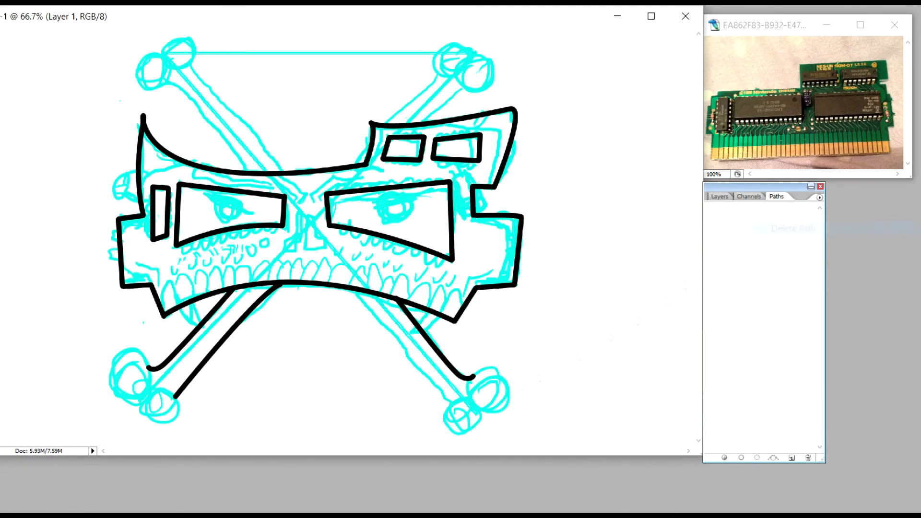
Step: Ink the lower-right bone's lower edge with a straight Brush-stroked path, and delete the work path
left_click(451, 404)
left_click(351, 290)
right_click(377, 326)
left_click(422, 432)
left_click(572, 163)
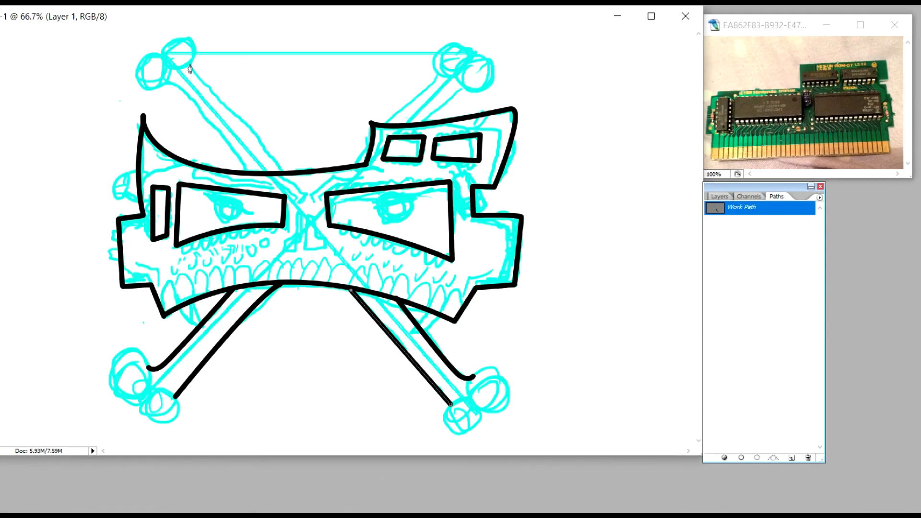
right_click(759, 207)
left_click(781, 229)
Step: Ink the upper-left bone's upper edge down to the skull with a straight Brush-stroked path, and delete the work path
left_click(190, 64)
left_click(284, 172)
right_click(286, 144)
left_click(360, 230)
left_click(574, 161)
right_click(736, 208)
left_click(786, 234)
Step: Ink the upper-left bone's lower edge, curved at the knob end, with a Brush-stroked path, and delete the work path
left_click_drag(162, 85, 187, 91)
left_click(247, 173)
right_click(235, 133)
left_click(266, 220)
left_click(574, 162)
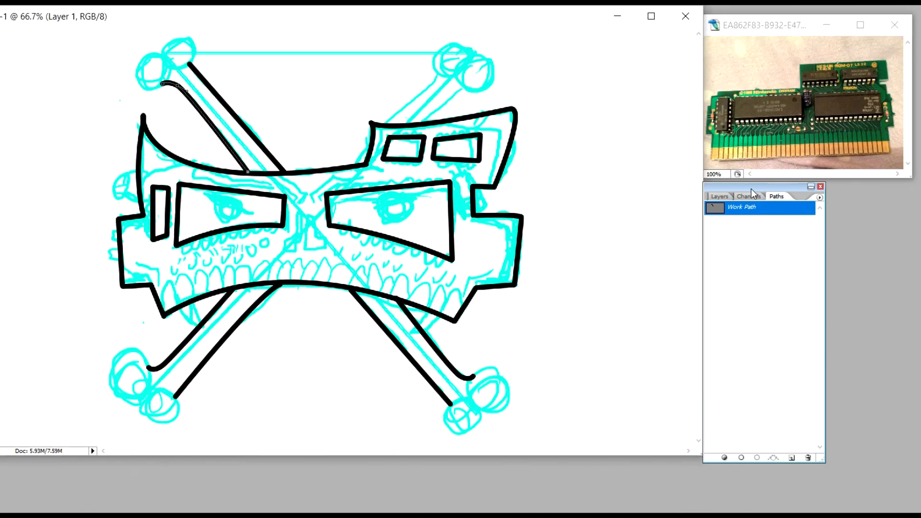
right_click(756, 212)
left_click(786, 247)
Step: Ink the short piece of the upper-right bone's edge in the skull's notch with a Brush-stroked path, and delete the work path
left_click(353, 165)
left_click(372, 137)
right_click(358, 162)
left_click(412, 267)
left_click(571, 160)
right_click(743, 210)
left_click(775, 236)
Step: Ink the upper-right bone's upper edge from the skull to the knob with a Brush-stroked path, and delete the work path
left_click(379, 128)
left_click(438, 76)
right_click(431, 77)
left_click(460, 179)
left_click(573, 159)
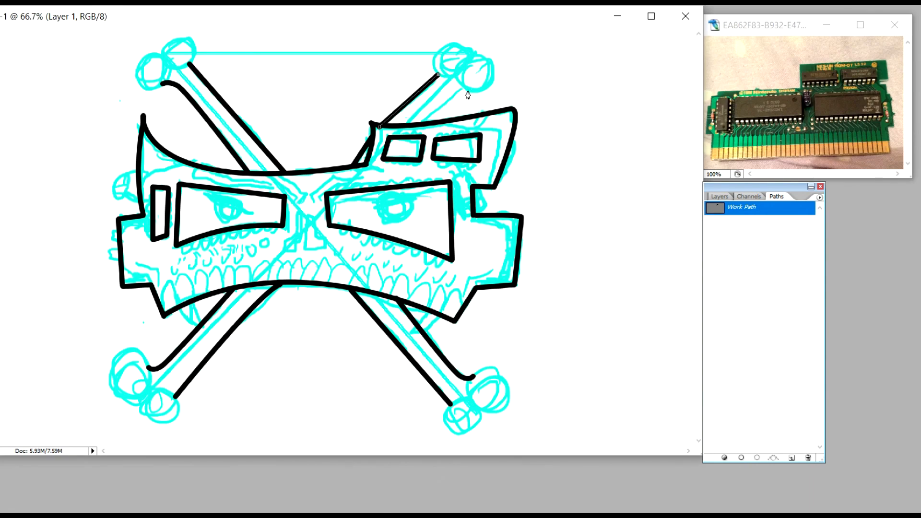
right_click(769, 210)
left_click(799, 235)
Step: Try to ink the upper-right bone's lower edge with a Brush-stroked path
left_click(467, 89)
left_click(456, 90)
left_click(422, 125)
right_click(465, 100)
left_click(532, 189)
left_click(584, 159)
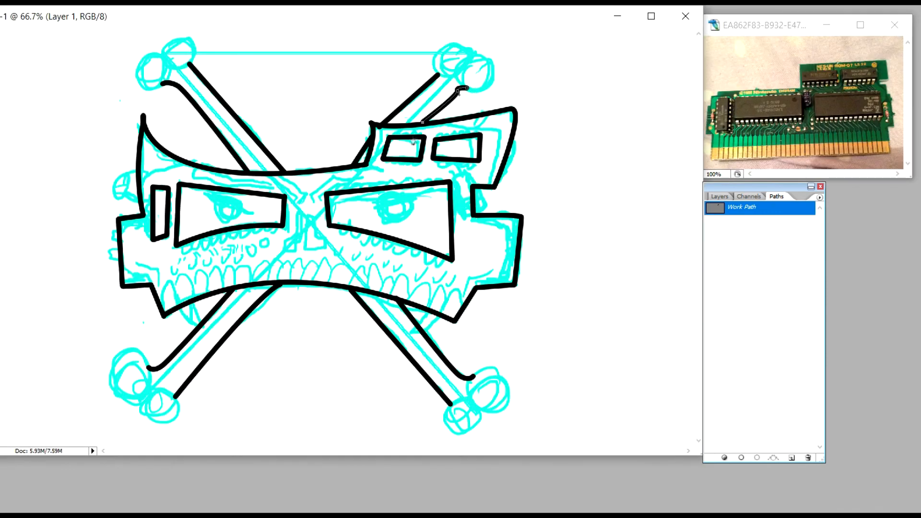
right_click(782, 209)
left_click(799, 228)
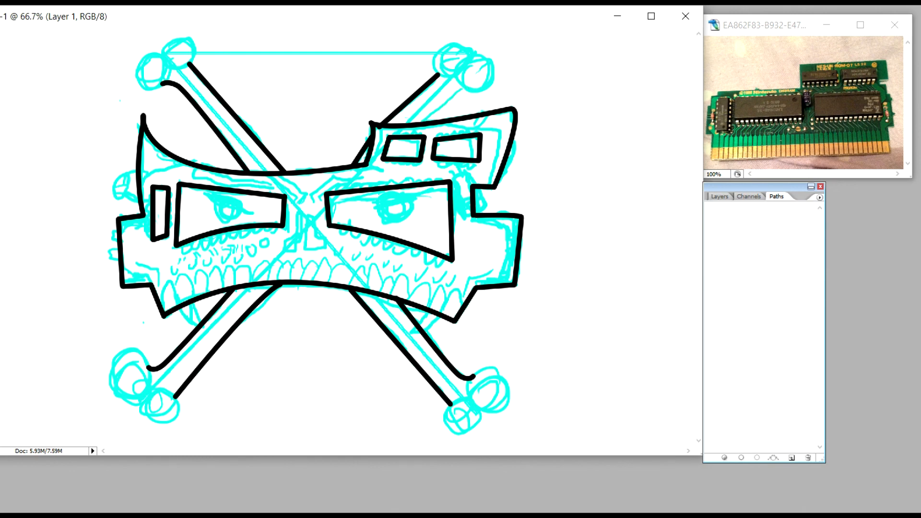
Step: Ink the upper-right bone's lower edge, curved at the knob end, with a new Brush-stroked path, and delete the work path
left_click(455, 89)
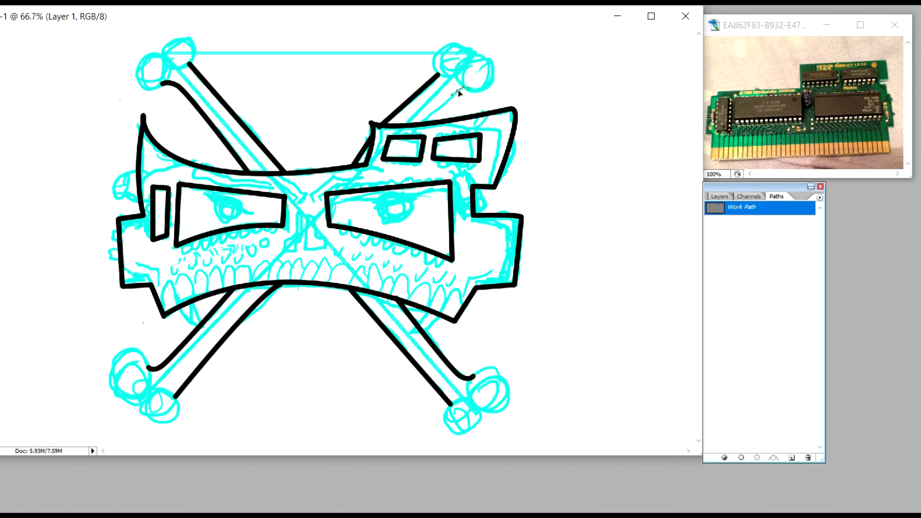
left_click(422, 122)
right_click(451, 102)
left_click(499, 189)
left_click(579, 161)
right_click(737, 211)
left_click(767, 226)
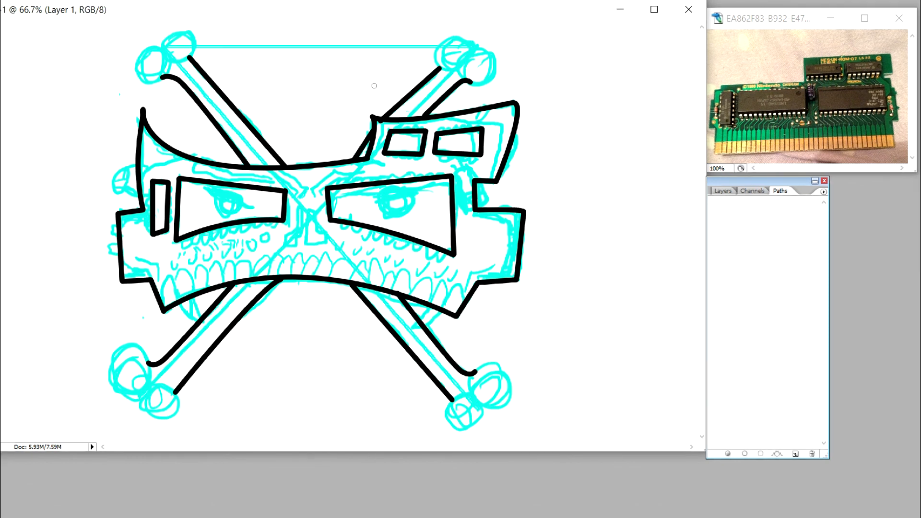
Step: Outline the knobs of the upper-left and upper-right bones freehand with the Brush
left_click_drag(375, 86, 296, 73)
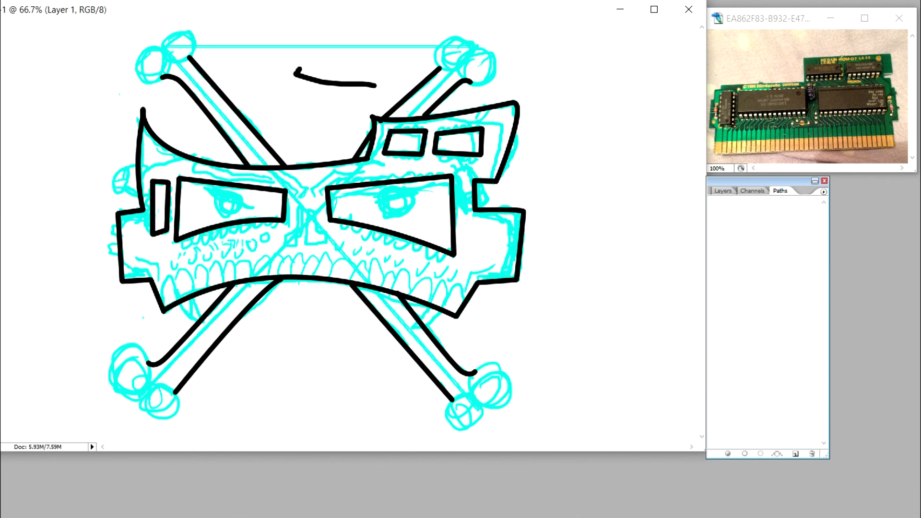
left_click_drag(294, 71, 377, 85)
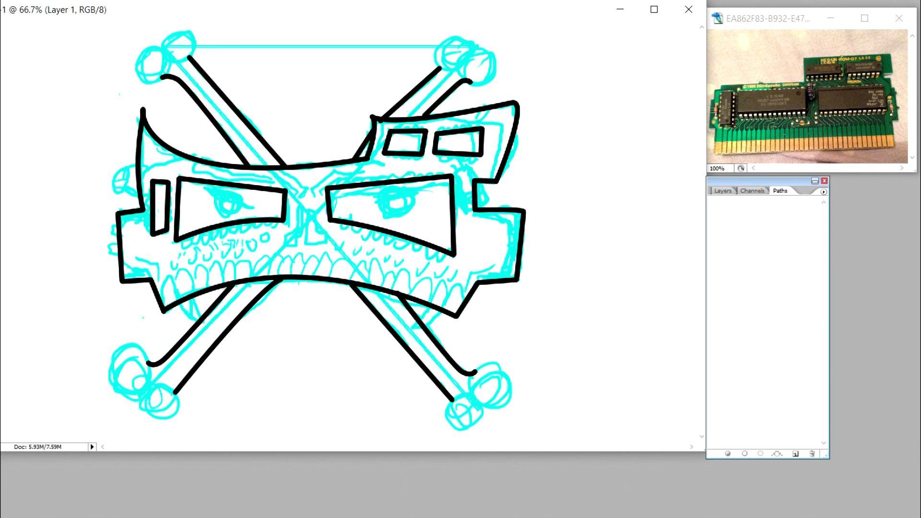
mouse_move(163, 49)
left_mouse_down()
mouse_move(188, 28)
mouse_move(196, 43)
mouse_move(144, 82)
mouse_move(136, 58)
mouse_move(168, 65)
left_mouse_up()
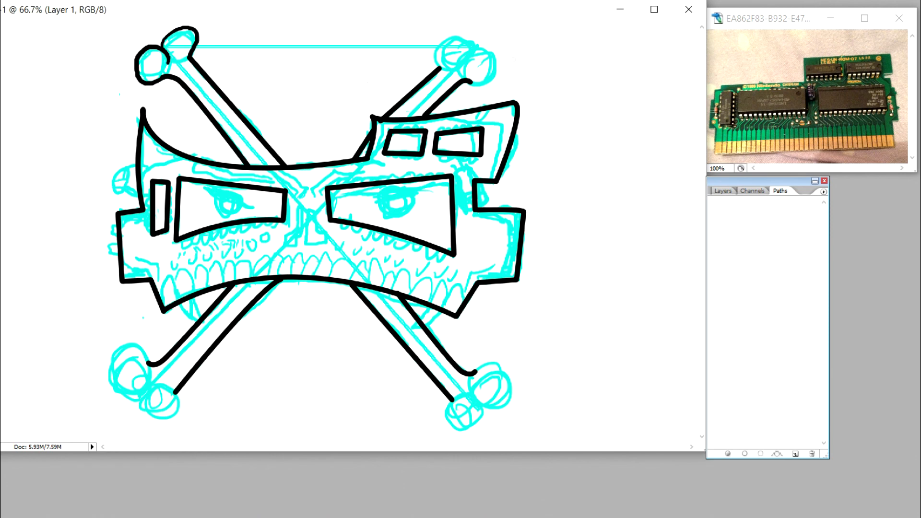
mouse_move(441, 68)
left_mouse_down()
mouse_move(446, 42)
mouse_move(472, 46)
mouse_move(496, 67)
mouse_move(469, 84)
left_mouse_up()
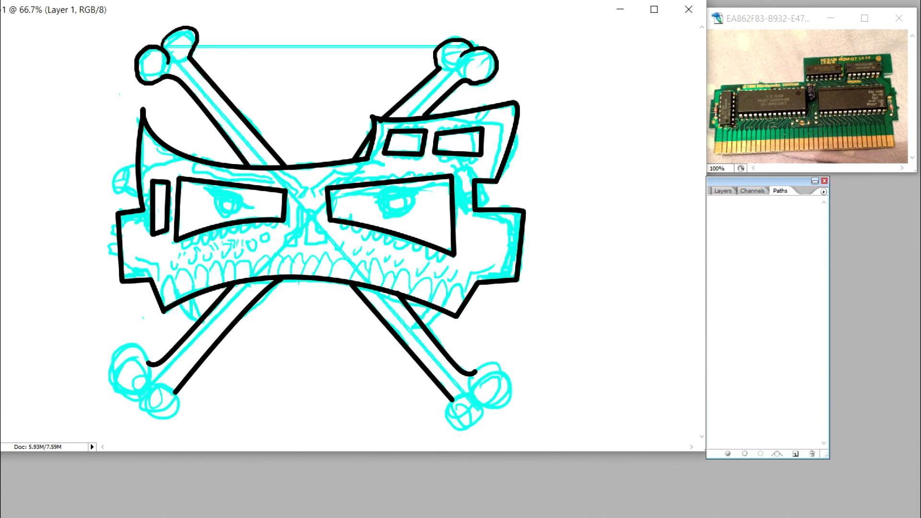
mouse_move(472, 372)
left_mouse_down()
mouse_move(504, 369)
mouse_move(511, 386)
mouse_move(501, 409)
mouse_move(472, 401)
mouse_move(487, 414)
mouse_move(450, 424)
mouse_move(453, 399)
left_mouse_up()
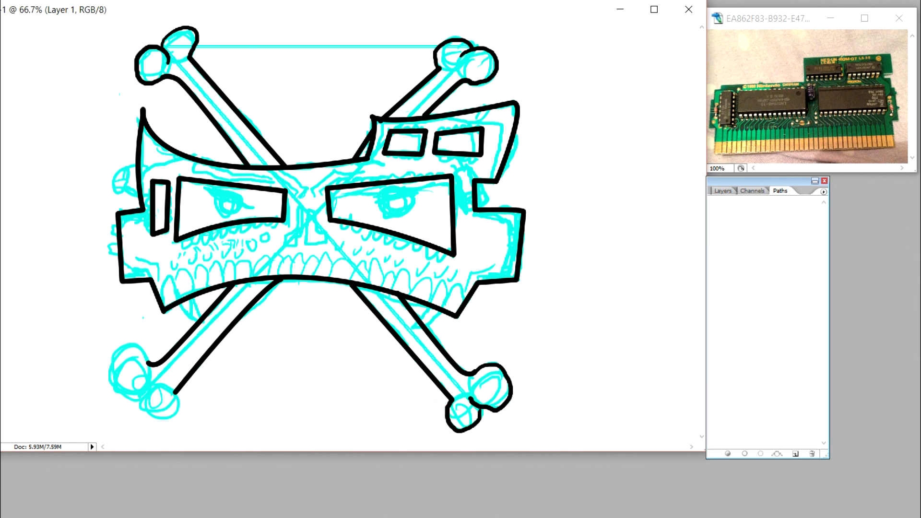
key("ctrl+alt+z")
key("ctrl+alt+z")
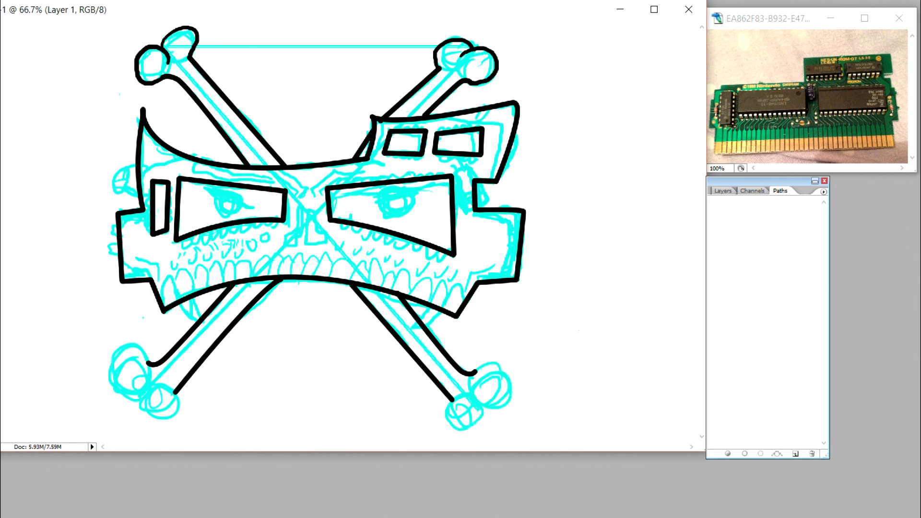
Step: Outline the knobs of the lower-right and lower-left bones freehand with the Brush
mouse_move(472, 372)
left_mouse_down()
mouse_move(497, 363)
mouse_move(515, 375)
mouse_move(514, 394)
mouse_move(495, 406)
mouse_move(473, 401)
mouse_move(477, 418)
mouse_move(462, 430)
mouse_move(452, 400)
left_mouse_up()
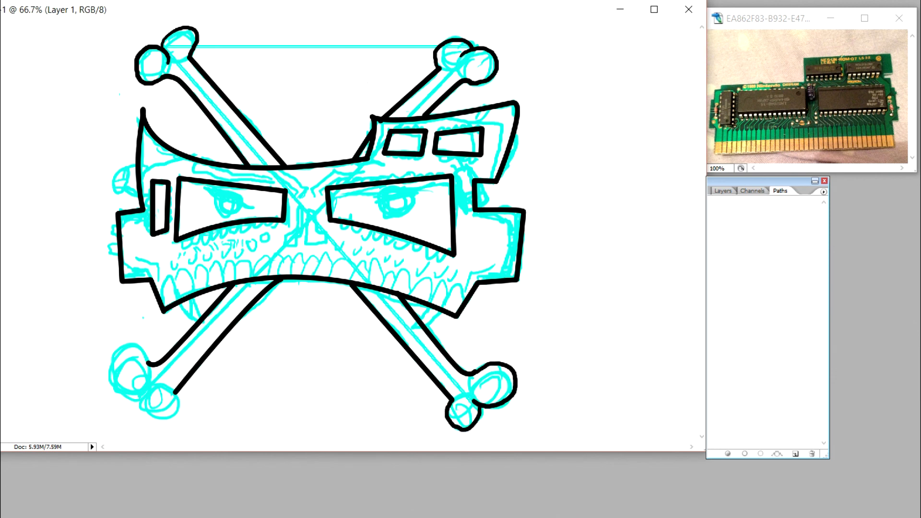
mouse_move(146, 358)
left_mouse_down()
mouse_move(108, 360)
mouse_move(117, 389)
mouse_move(128, 389)
mouse_move(138, 348)
mouse_move(108, 365)
mouse_move(122, 396)
mouse_move(147, 391)
mouse_move(159, 416)
mouse_move(176, 393)
left_mouse_up()
key("ctrl+z")
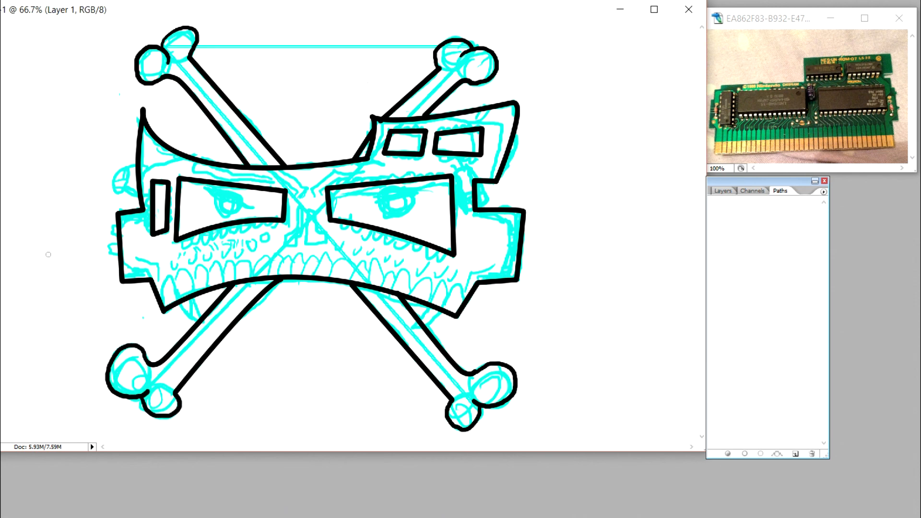
Step: With a 9 px brush, ink the leftmost tooth and the two long fangs, clearing the lines that cross the fangs
left_click_drag(72, 97, 73, 93)
left_click(20, 101)
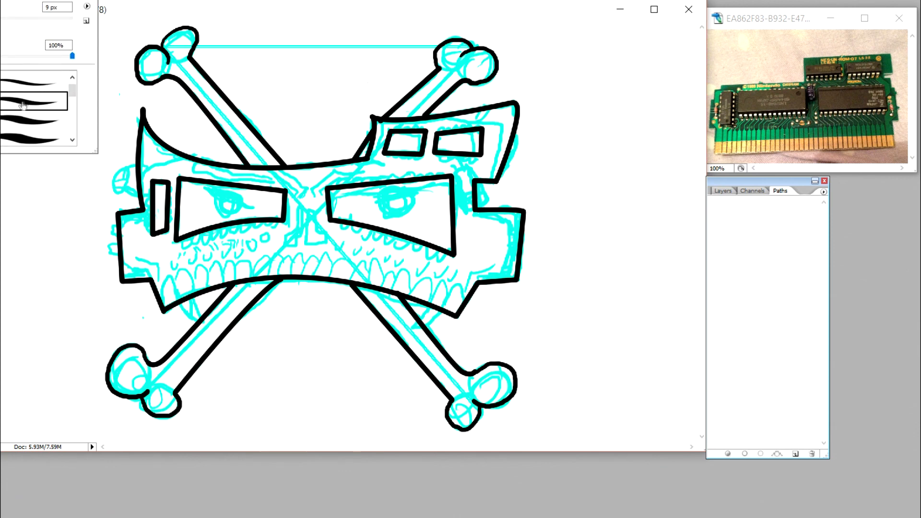
left_click(306, 10)
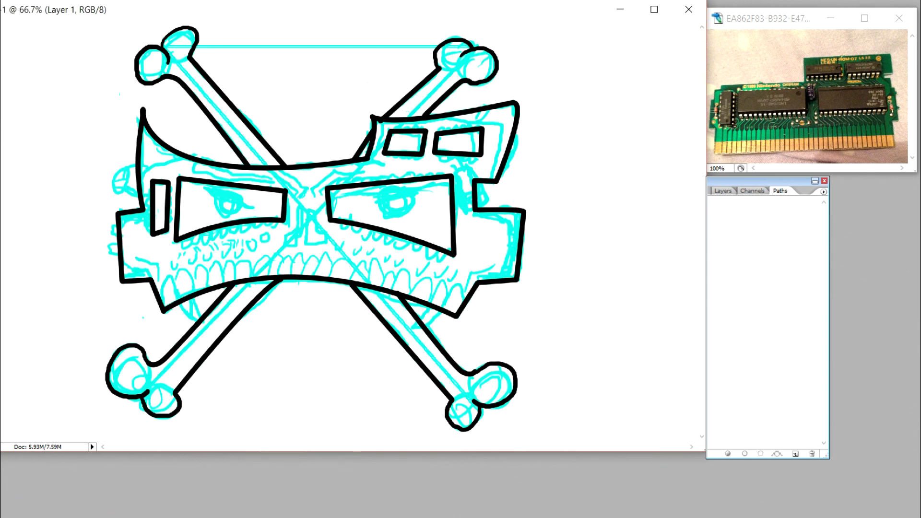
mouse_move(164, 310)
left_mouse_down()
mouse_move(162, 281)
mouse_move(177, 302)
left_mouse_up()
mouse_move(426, 317)
left_mouse_down()
mouse_move(422, 324)
mouse_move(434, 305)
left_mouse_up()
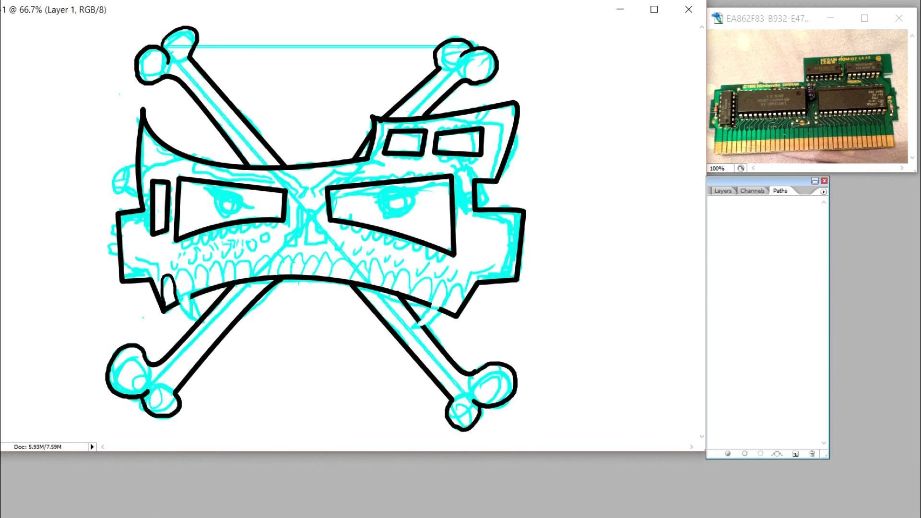
left_click_drag(188, 303, 203, 323)
mouse_move(412, 329)
left_mouse_down()
mouse_move(441, 308)
mouse_move(414, 329)
mouse_move(440, 283)
mouse_move(445, 305)
left_mouse_up()
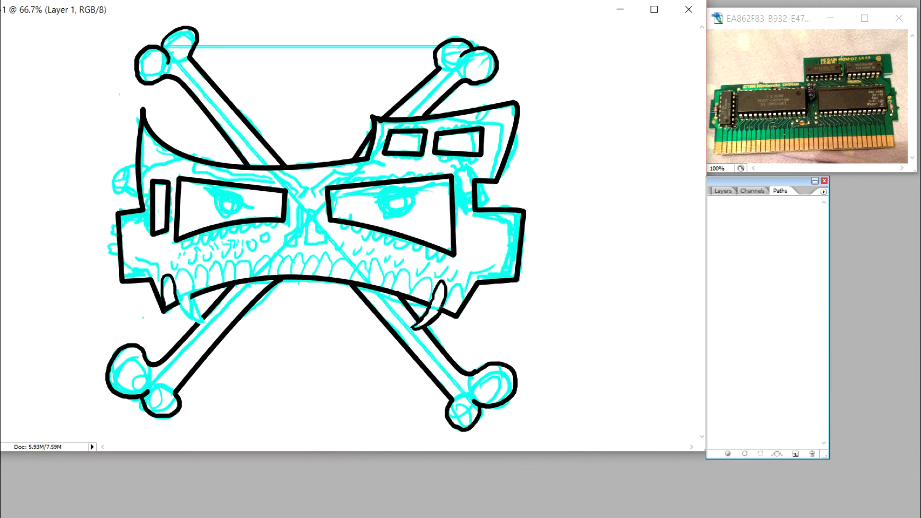
mouse_move(180, 305)
left_mouse_down()
mouse_move(174, 274)
mouse_move(191, 283)
mouse_move(207, 321)
mouse_move(187, 313)
mouse_move(204, 321)
left_mouse_up()
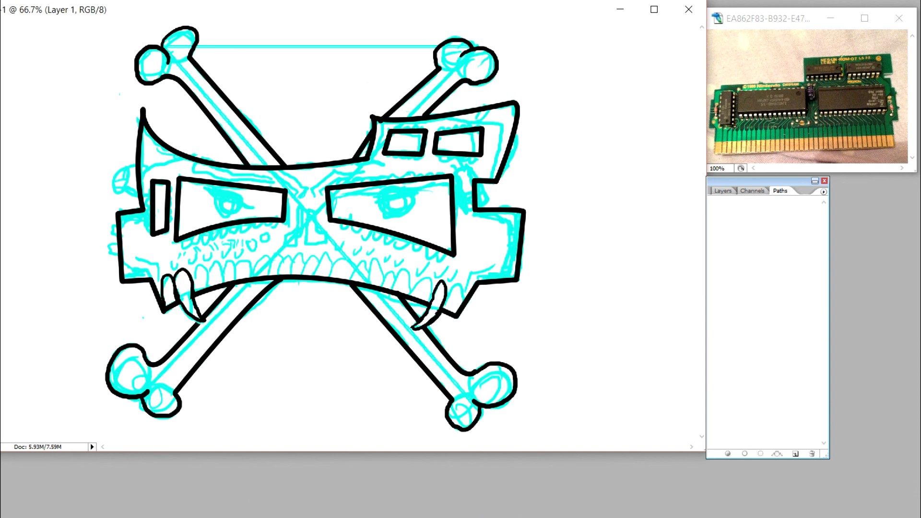
Step: Ink the row of rounded teeth between the fangs and the last tooth outside the right fang
mouse_move(191, 282)
left_mouse_down()
mouse_move(201, 267)
mouse_move(210, 287)
mouse_move(222, 263)
mouse_move(225, 283)
mouse_move(248, 261)
mouse_move(251, 278)
mouse_move(266, 258)
mouse_move(270, 276)
mouse_move(282, 258)
mouse_move(285, 275)
mouse_move(301, 262)
mouse_move(300, 274)
mouse_move(317, 275)
mouse_move(324, 259)
mouse_move(333, 277)
mouse_move(316, 276)
mouse_move(355, 263)
mouse_move(366, 284)
mouse_move(383, 275)
mouse_move(380, 287)
mouse_move(368, 274)
mouse_move(397, 275)
mouse_move(398, 290)
mouse_move(413, 275)
left_mouse_up()
mouse_move(413, 274)
left_mouse_down()
mouse_move(407, 294)
mouse_move(420, 277)
mouse_move(419, 300)
left_mouse_up()
mouse_move(421, 286)
left_mouse_down()
mouse_move(436, 279)
mouse_move(433, 302)
mouse_move(456, 302)
mouse_move(458, 312)
mouse_move(443, 309)
left_mouse_up()
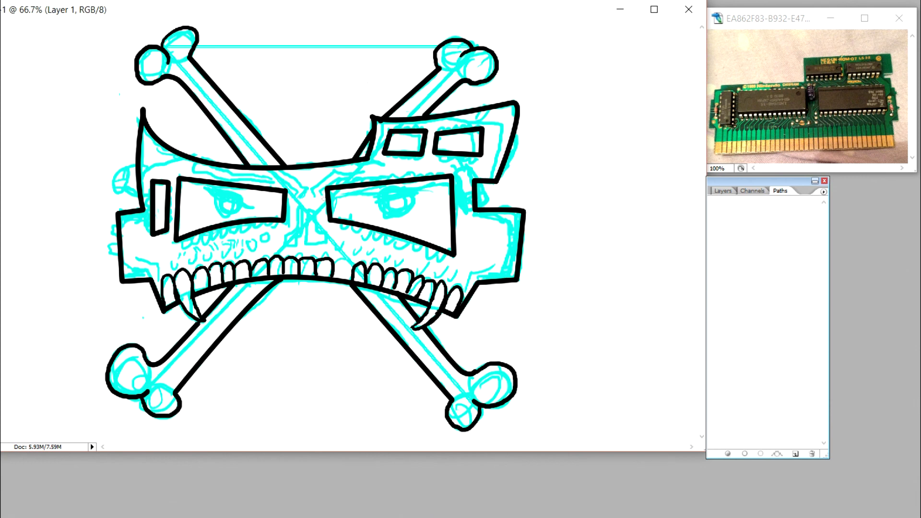
Step: Ink the curved creases at both mouth corners and the two angular nostrils
left_click_drag(465, 293, 499, 258)
mouse_move(160, 284)
left_mouse_down()
mouse_move(159, 264)
mouse_move(135, 252)
left_mouse_up()
mouse_move(284, 246)
left_mouse_down()
mouse_move(301, 235)
mouse_move(284, 235)
mouse_move(296, 207)
mouse_move(302, 238)
mouse_move(328, 238)
mouse_move(316, 206)
mouse_move(305, 244)
left_mouse_up()
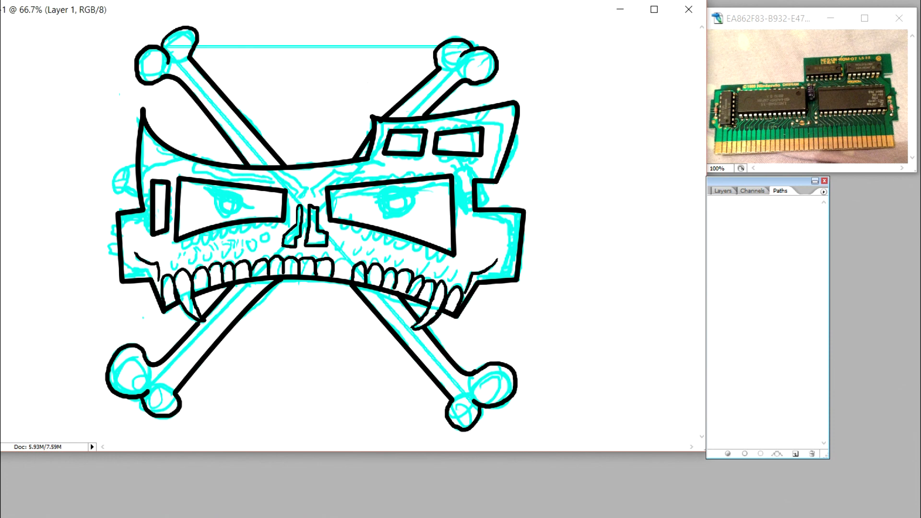
Step: Ink the row of small curved marks above the teeth on the skull's left half
mouse_move(170, 262)
left_mouse_down()
mouse_move(172, 271)
mouse_move(204, 258)
left_mouse_up()
key("ctrl+alt+z")
key("ctrl+alt+z")
left_click_drag(208, 254, 231, 251)
left_click_drag(235, 253, 243, 252)
left_click_drag(250, 255, 260, 253)
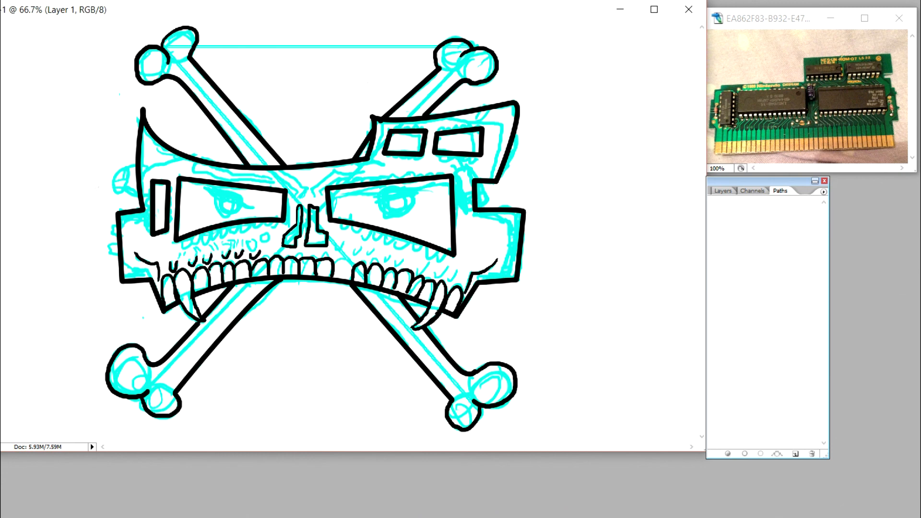
left_click_drag(265, 250, 274, 249)
Step: Ink the row of small curved marks above the teeth on the skull's right half, undoing the first tries
mouse_move(334, 254)
left_mouse_down()
mouse_move(355, 251)
mouse_move(338, 248)
mouse_move(340, 257)
left_mouse_up()
key("ctrl+alt+z")
key("ctrl+alt+z")
key("ctrl+alt+z")
key("ctrl+alt+z")
mouse_move(335, 248)
left_mouse_down()
mouse_move(338, 259)
mouse_move(354, 247)
mouse_move(363, 260)
mouse_move(374, 250)
mouse_move(388, 264)
mouse_move(394, 255)
mouse_move(417, 270)
mouse_move(440, 269)
mouse_move(453, 285)
mouse_move(458, 269)
mouse_move(449, 275)
mouse_move(449, 263)
left_mouse_up()
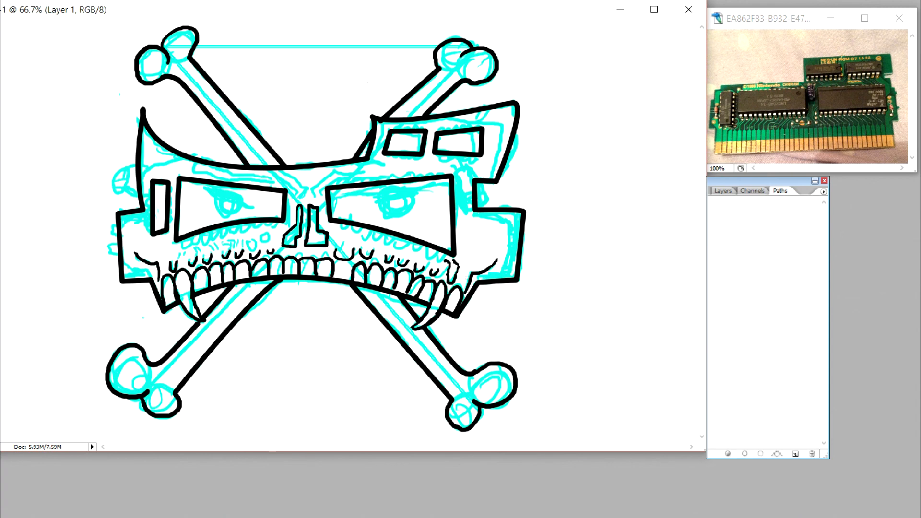
Step: Add second contour lines and small circles to the marks above the left teeth, and finish the outermost mark above the right teeth
mouse_move(458, 267)
left_mouse_down()
mouse_move(453, 279)
mouse_move(458, 267)
mouse_move(448, 274)
left_mouse_up()
left_click_drag(173, 255, 177, 260)
mouse_move(175, 257)
left_mouse_down()
mouse_move(179, 265)
mouse_move(170, 263)
mouse_move(222, 257)
mouse_move(222, 243)
mouse_move(240, 255)
left_mouse_up()
mouse_move(244, 240)
left_mouse_down()
mouse_move(240, 247)
mouse_move(259, 250)
mouse_move(269, 241)
mouse_move(260, 251)
left_mouse_up()
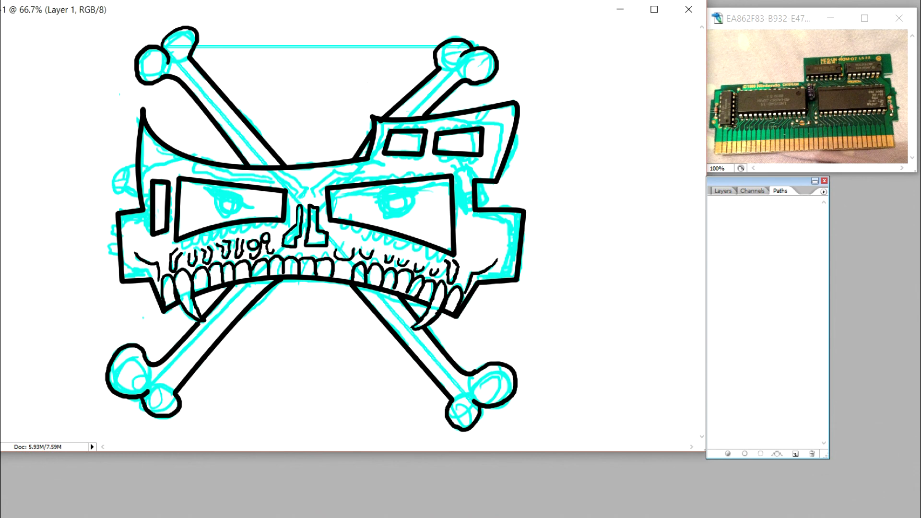
Step: Ink two small edge tabs, the lengthened base of the narrow chip and a small capsule component on the skull's left cheek
mouse_move(118, 227)
left_mouse_down()
mouse_move(112, 265)
mouse_move(122, 267)
left_mouse_up()
left_click_drag(158, 232, 160, 225)
mouse_move(167, 228)
left_mouse_down()
mouse_move(167, 249)
mouse_move(151, 249)
mouse_move(152, 231)
mouse_move(153, 245)
left_mouse_up()
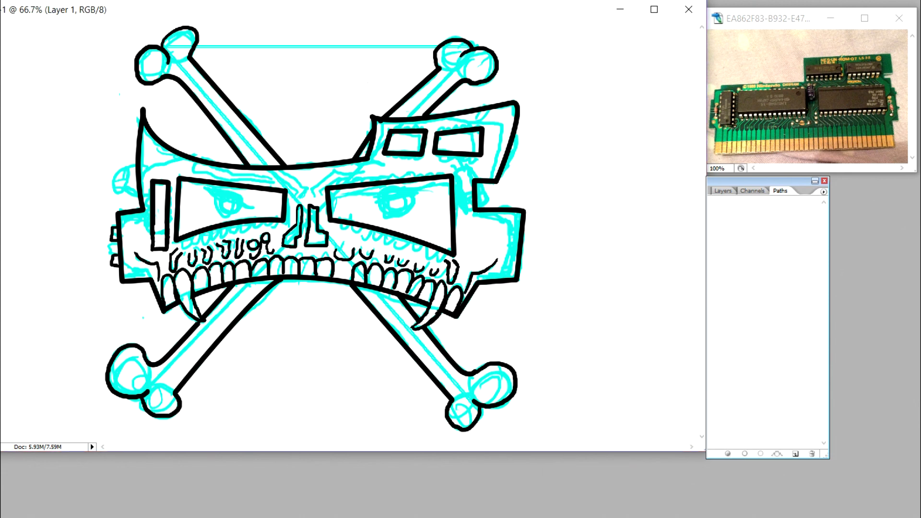
mouse_move(134, 224)
left_mouse_down()
mouse_move(134, 252)
mouse_move(140, 218)
mouse_move(137, 231)
left_mouse_up()
left_click_drag(132, 235, 138, 235)
Step: Ink two circles, a wired capsule, a small domed component and two edge tabs on the skull's right cheek, undoing misplaced strokes
mouse_move(478, 222)
left_mouse_down()
mouse_move(477, 234)
mouse_move(509, 254)
mouse_move(504, 225)
mouse_move(515, 236)
mouse_move(514, 248)
mouse_move(496, 224)
mouse_move(504, 227)
mouse_move(492, 227)
mouse_move(514, 226)
left_mouse_up()
key("ctrl+alt+z")
key("ctrl+alt+z")
left_click_drag(513, 223, 494, 223)
key("ctrl+z")
left_click_drag(509, 255, 496, 256)
mouse_move(495, 255)
left_mouse_down()
mouse_move(489, 250)
mouse_move(503, 258)
left_mouse_up()
key("ctrl+z")
key("ctrl+z")
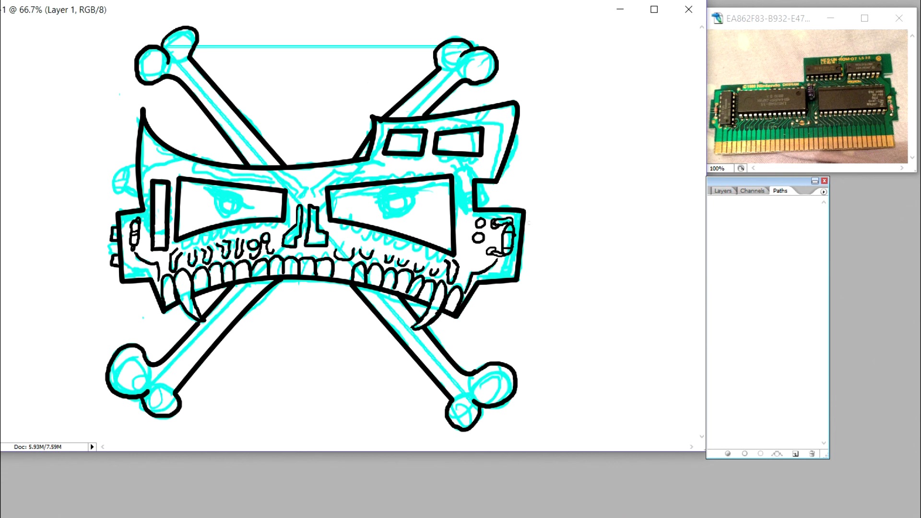
left_click_drag(523, 217, 522, 262)
left_click_drag(467, 259, 478, 262)
Step: Add second contour lines to the curved marks above the teeth on the skull's right half
mouse_move(352, 249)
left_mouse_down()
mouse_move(357, 238)
mouse_move(360, 250)
mouse_move(335, 245)
mouse_move(336, 233)
left_mouse_up()
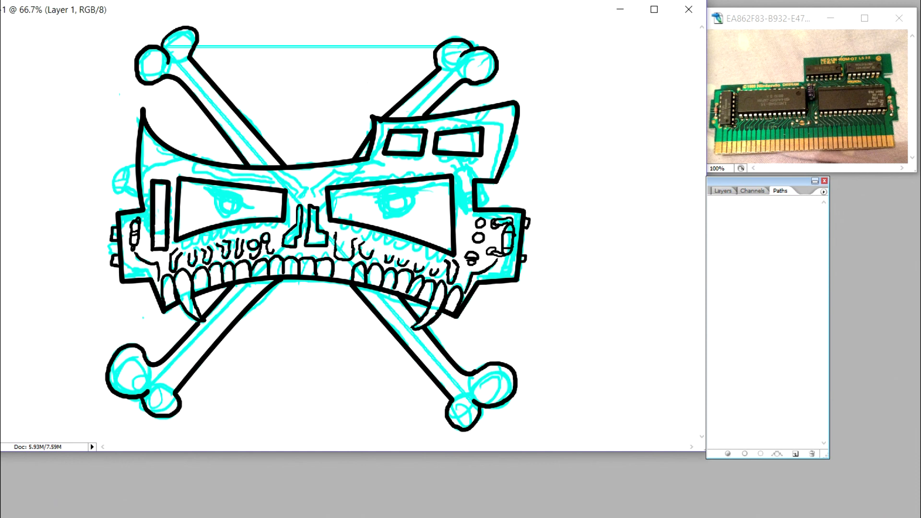
mouse_move(334, 235)
left_mouse_down()
mouse_move(336, 253)
mouse_move(354, 241)
mouse_move(366, 259)
mouse_move(374, 248)
left_mouse_up()
mouse_move(387, 262)
left_mouse_down()
mouse_move(389, 250)
mouse_move(378, 248)
mouse_move(435, 263)
left_mouse_up()
left_click_drag(438, 271, 441, 264)
Step: Ink the stepped double circuit trace along the right brow and the two small circles above the nose
mouse_move(317, 173)
left_mouse_down()
mouse_move(303, 176)
mouse_move(321, 199)
mouse_move(312, 201)
mouse_move(333, 173)
mouse_move(373, 176)
left_mouse_up()
mouse_move(370, 176)
left_mouse_down()
mouse_move(395, 162)
mouse_move(378, 170)
mouse_move(438, 162)
mouse_move(464, 175)
left_mouse_up()
mouse_move(408, 168)
left_mouse_down()
mouse_move(441, 169)
mouse_move(460, 182)
left_mouse_up()
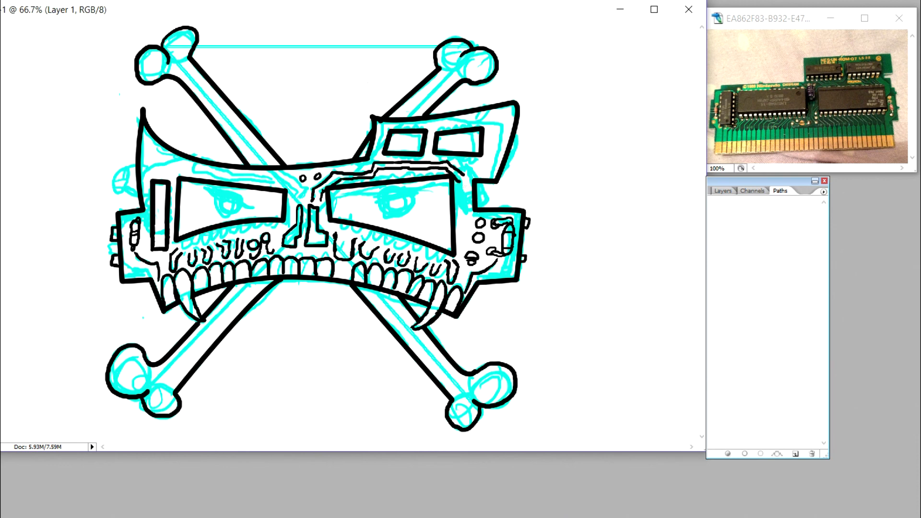
Step: Ink the tilted cylindrical capacitor at the right eye's outer corner, including its end ring and highlight line
left_click_drag(496, 220, 493, 224)
mouse_move(477, 200)
left_mouse_down()
mouse_move(474, 187)
mouse_move(453, 180)
mouse_move(455, 188)
mouse_move(455, 173)
mouse_move(479, 178)
mouse_move(474, 193)
mouse_move(485, 206)
mouse_move(484, 192)
mouse_move(454, 186)
mouse_move(463, 174)
mouse_move(453, 174)
left_mouse_up()
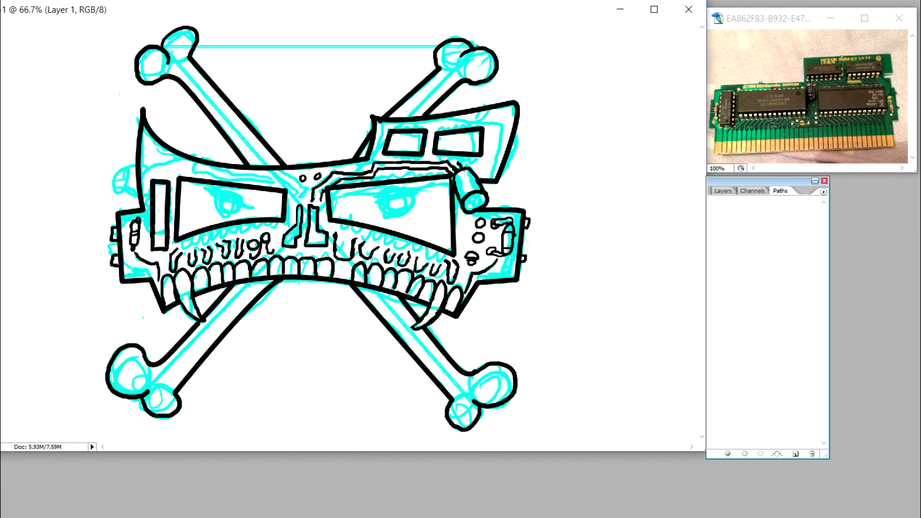
mouse_move(469, 206)
left_mouse_down()
mouse_move(479, 198)
mouse_move(464, 172)
left_mouse_up()
mouse_move(469, 169)
left_mouse_down()
mouse_move(479, 191)
mouse_move(469, 205)
left_mouse_up()
key("ctrl+alt+z")
key("ctrl+alt+z")
key("ctrl+alt+z")
key("ctrl+alt+z")
left_click_drag(468, 174, 474, 187)
Step: Ink rows of small pins along the upper and lower edges of the two chips on the skull's upper right
mouse_move(437, 132)
left_mouse_down()
mouse_move(476, 127)
mouse_move(470, 160)
left_mouse_up()
mouse_move(466, 156)
left_mouse_down()
mouse_move(385, 155)
mouse_move(422, 160)
left_mouse_up()
mouse_move(394, 126)
left_mouse_down()
mouse_move(425, 126)
mouse_move(400, 127)
left_mouse_up()
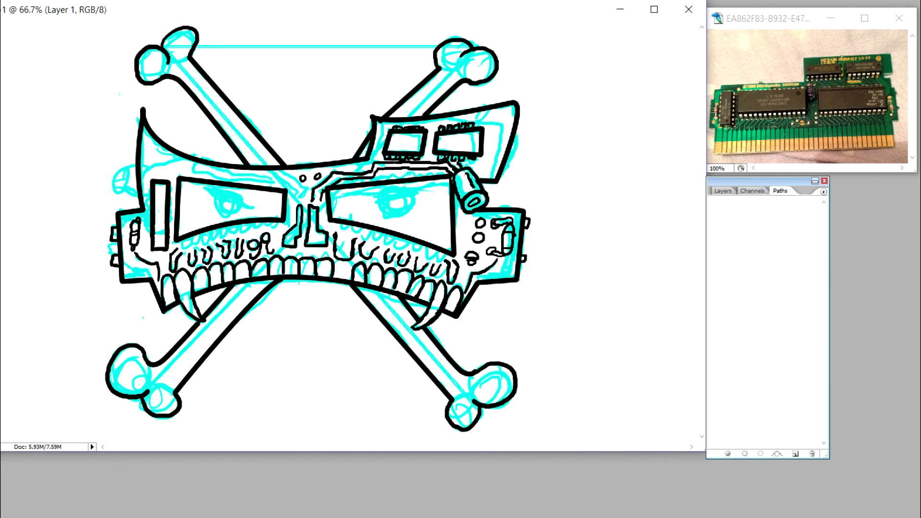
Step: Ink the pins along both sides of the narrow left chip and the bent trace beside the nose bridge
left_click_drag(171, 187, 171, 243)
mouse_move(150, 187)
left_mouse_down()
mouse_move(149, 187)
mouse_move(150, 248)
left_mouse_up()
key("ctrl+z")
key("ctrl+z")
mouse_move(292, 205)
left_mouse_down()
mouse_move(307, 189)
mouse_move(295, 182)
left_mouse_up()
mouse_move(291, 192)
left_mouse_down()
mouse_move(306, 178)
mouse_move(294, 196)
mouse_move(276, 173)
mouse_move(288, 209)
left_mouse_up()
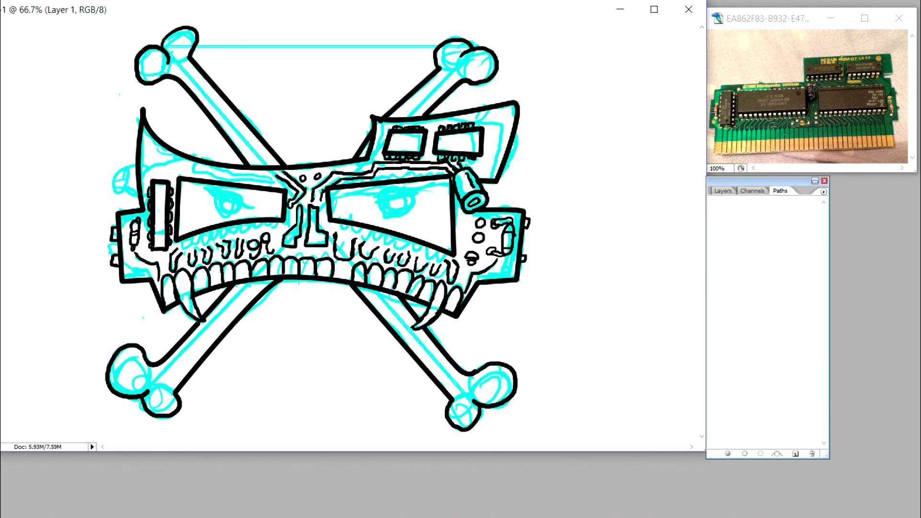
Step: Ink the long double circuit trace with a rounded end above the left eye socket
mouse_move(188, 160)
left_mouse_down()
mouse_move(187, 171)
mouse_move(270, 182)
mouse_move(194, 165)
left_mouse_up()
left_click(35, 82)
left_click(35, 82)
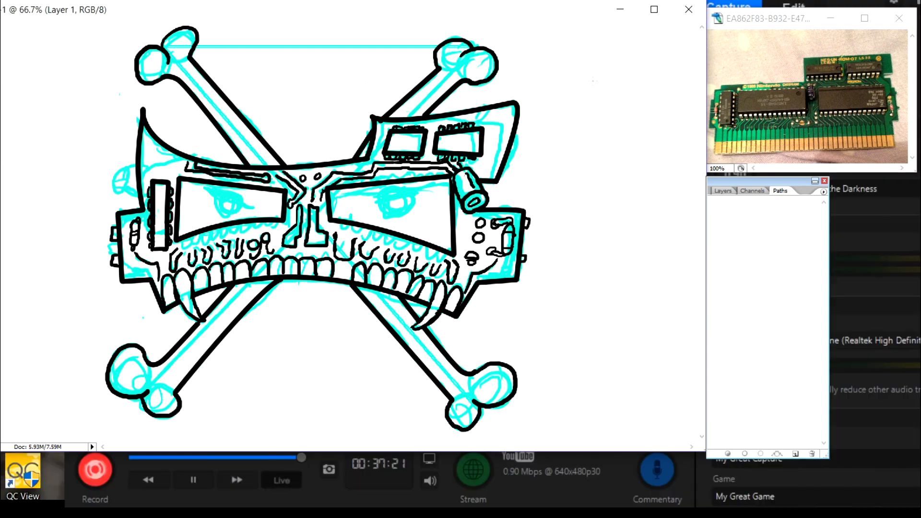
left_click(654, 10)
key("f")
key("f")
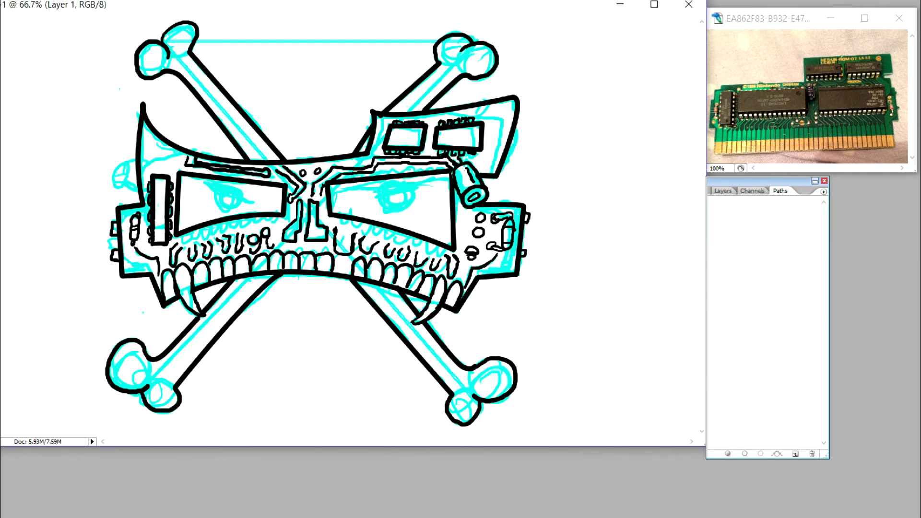
left_click_drag(264, 173, 195, 163)
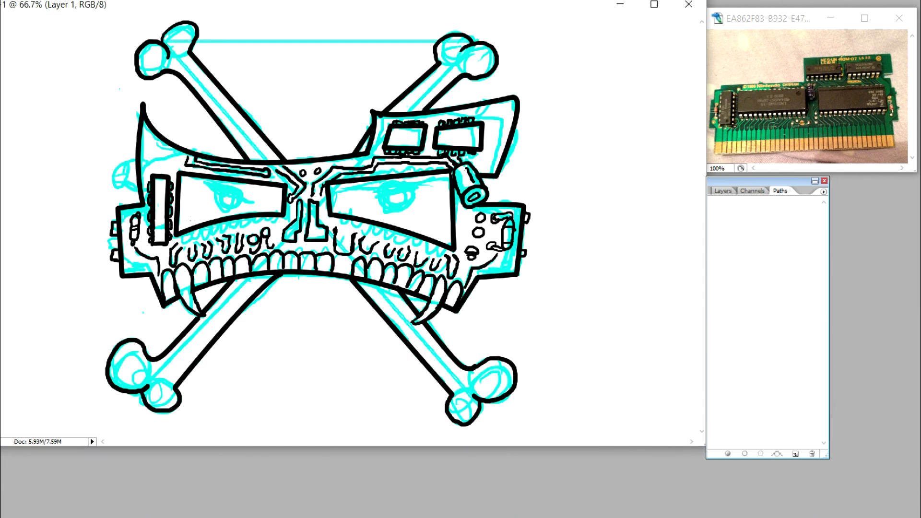
Step: Ink the small wired capsule component straddling the skull's left edge below the horn
left_click_drag(148, 155, 145, 185)
left_click(1, 1)
double_click(14, 107)
left_click_drag(146, 154, 144, 158)
left_click(1, 1)
double_click(19, 101)
left_click_drag(136, 156, 142, 183)
left_click(3, 2)
double_click(19, 101)
left_click(2, 1)
double_click(9, 88)
mouse_move(147, 153)
left_mouse_down()
mouse_move(146, 167)
mouse_move(129, 156)
mouse_move(130, 185)
mouse_move(122, 159)
mouse_move(132, 172)
left_mouse_up()
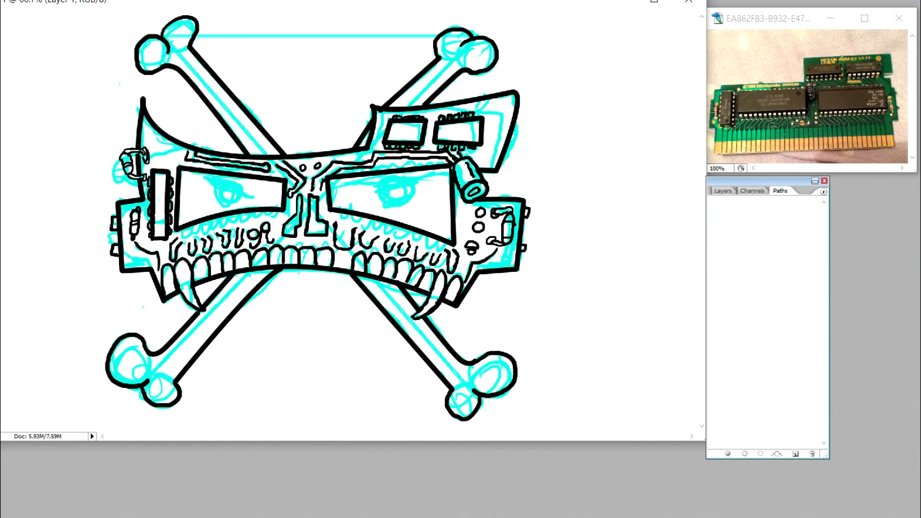
mouse_move(144, 148)
left_mouse_down()
mouse_move(146, 181)
mouse_move(135, 147)
mouse_move(122, 160)
mouse_move(141, 182)
left_mouse_up()
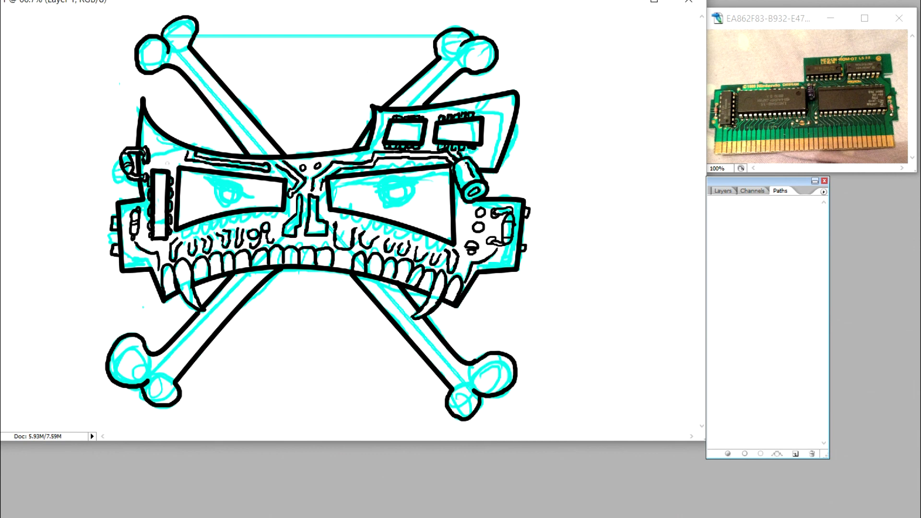
Step: Ink the angled traces and small circles inside the left horn, plus a round pad with a lead on the lower left cheek
mouse_move(147, 136)
left_mouse_down()
mouse_move(175, 148)
mouse_move(170, 166)
mouse_move(168, 153)
mouse_move(144, 138)
mouse_move(176, 166)
left_mouse_up()
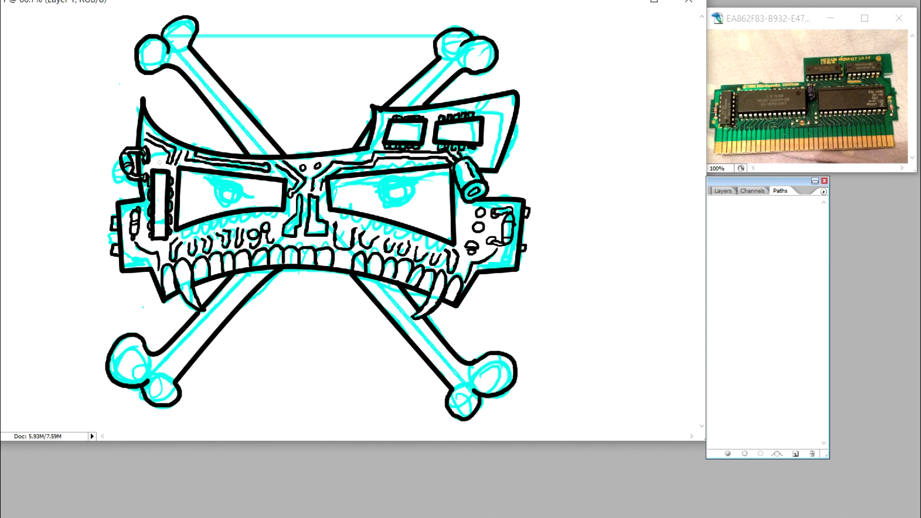
mouse_move(147, 133)
left_mouse_down()
mouse_move(162, 146)
mouse_move(145, 142)
mouse_move(156, 153)
left_mouse_up()
left_click_drag(134, 255, 144, 259)
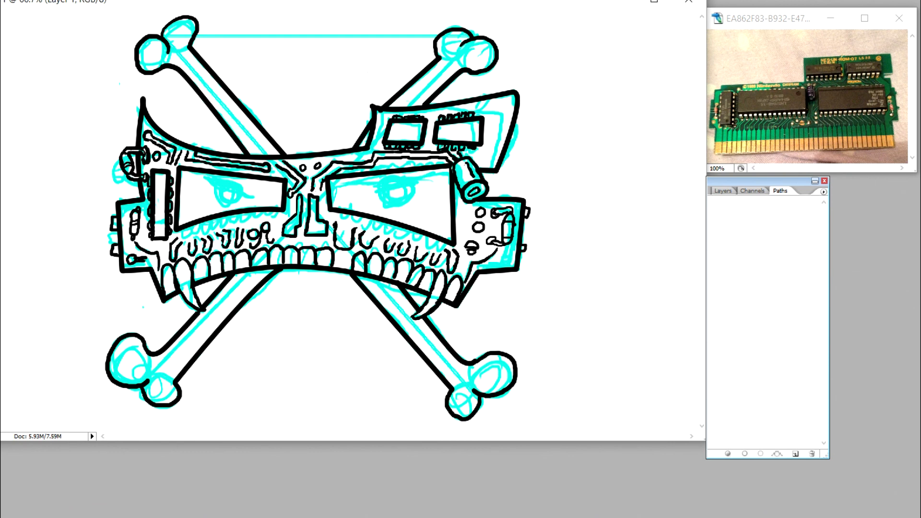
Step: Ink the round pad on the lower right cheek and the angular traces beside the two upper-right chips
left_click_drag(509, 256, 503, 263)
mouse_move(479, 160)
left_mouse_down()
mouse_move(507, 118)
mouse_move(486, 103)
mouse_move(505, 106)
mouse_move(485, 156)
mouse_move(474, 155)
mouse_move(498, 120)
mouse_move(485, 114)
mouse_move(484, 138)
left_mouse_up()
key("ctrl+z")
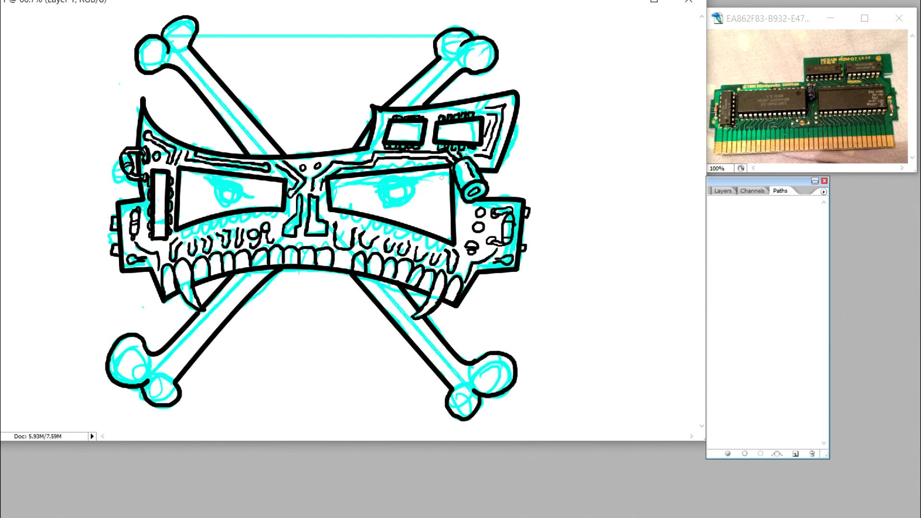
left_click_drag(384, 116, 377, 140)
Step: Ink the iris arcs in both eye sockets and a jagged-edged eyelid and pupil arc on the right eye
mouse_move(214, 185)
left_mouse_down()
mouse_move(218, 204)
mouse_move(240, 193)
left_mouse_up()
mouse_move(412, 186)
left_mouse_down()
mouse_move(409, 208)
mouse_move(379, 194)
left_mouse_up()
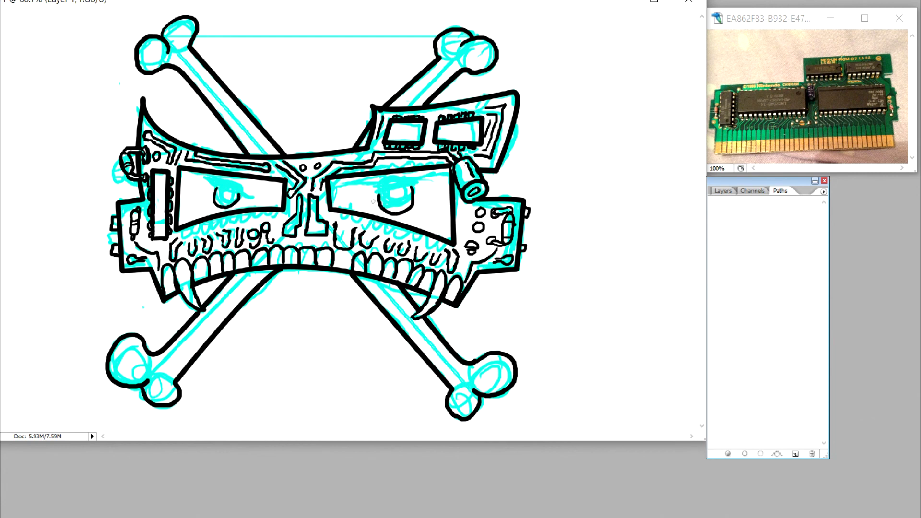
left_click_drag(374, 198, 426, 186)
left_click_drag(367, 182, 375, 198)
left_click_drag(420, 171, 423, 182)
left_click_drag(385, 206, 408, 200)
Step: Try to ink a matching jagged-edged eyelid over the left eye
mouse_move(205, 183)
left_mouse_down()
mouse_move(245, 202)
mouse_move(255, 185)
left_mouse_up()
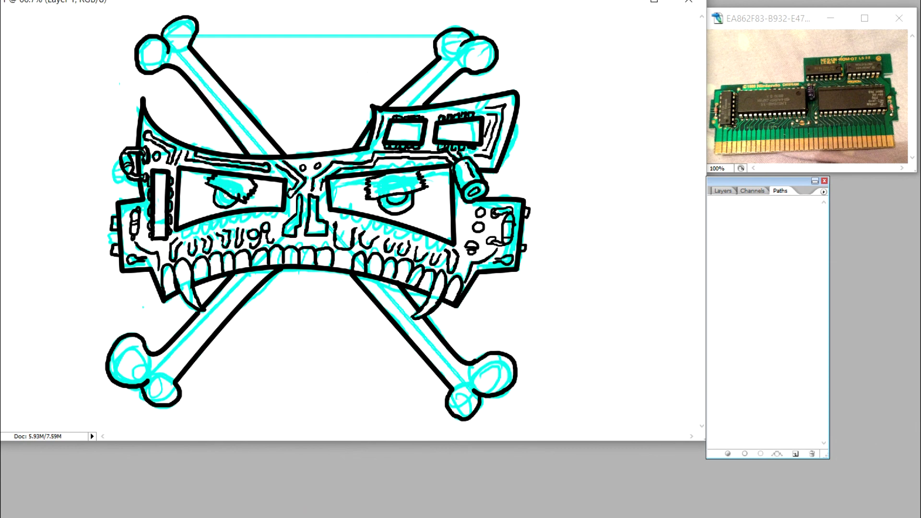
left_click_drag(234, 177, 257, 188)
mouse_move(232, 198)
left_mouse_down()
mouse_move(216, 203)
mouse_move(262, 186)
left_mouse_up()
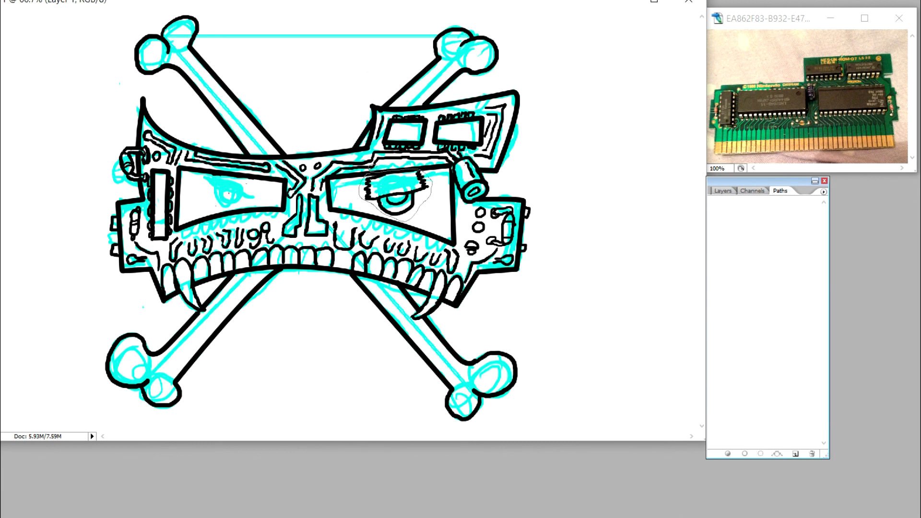
Step: Select the inked right eye with a freehand outline and copy it onto a new layer
key("ctrl+d")
mouse_move(363, 174)
left_mouse_down()
mouse_move(387, 216)
mouse_move(434, 179)
mouse_move(404, 161)
mouse_move(365, 173)
left_mouse_up()
right_click(404, 187)
left_click(379, 307)
left_click(1, 1)
left_click(308, 8)
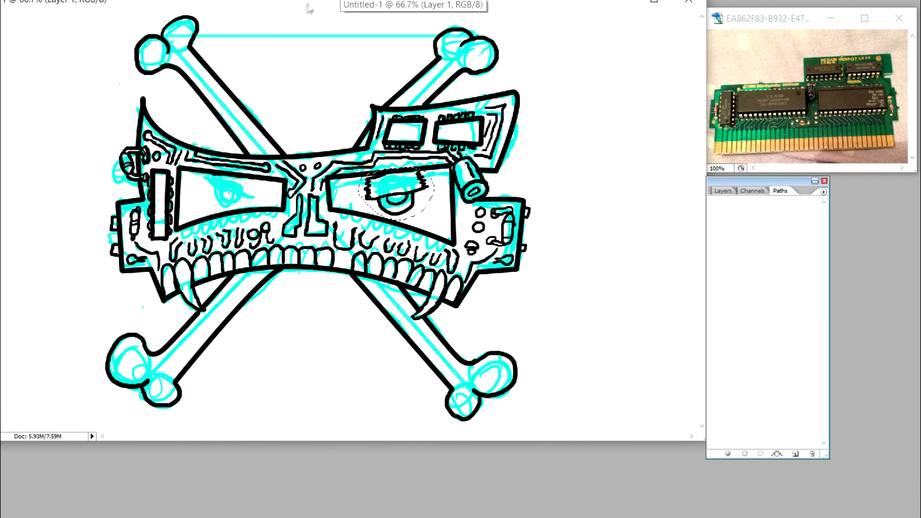
key("ctrl+c")
key("ctrl+v")
Step: Flip the copied eye horizontally and position it inside the left eye socket
right_click(395, 185)
left_click(444, 296)
right_click(396, 196)
left_click(444, 359)
left_click_drag(403, 190, 236, 188)
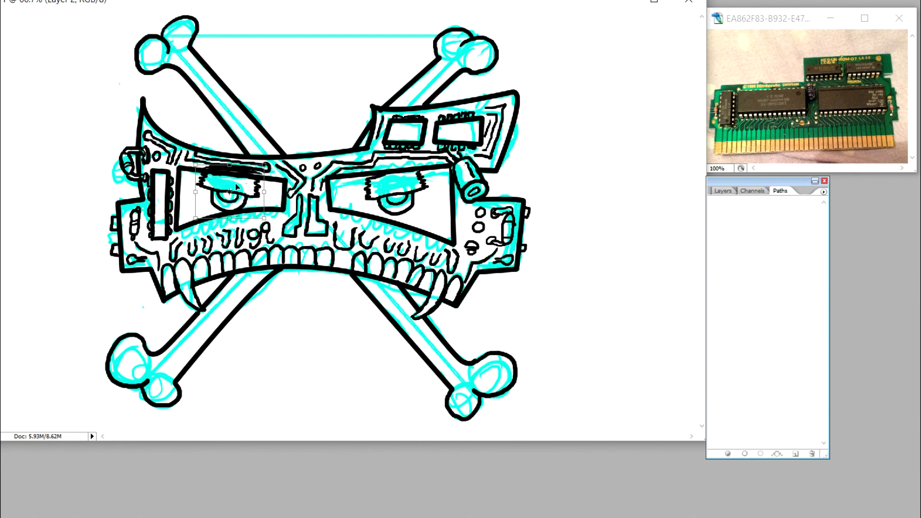
key("Right")
key("Right")
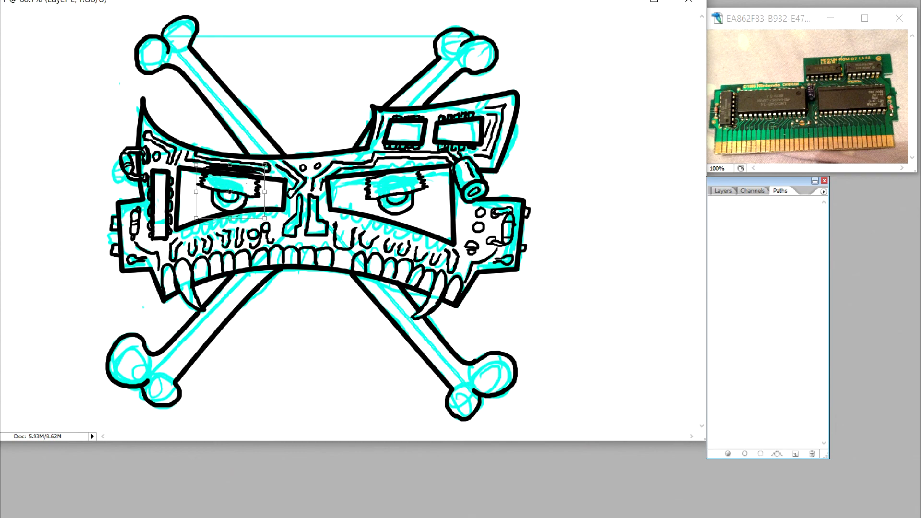
key("Return")
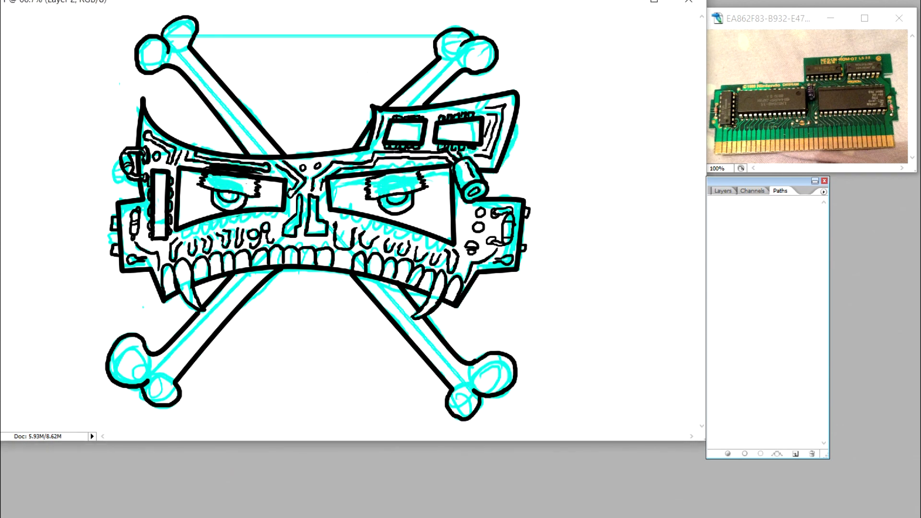
Step: Erase the surplus copied socket and brow lines above the left eye on Layer 2
key("ctrl+plus")
key("ctrl+plus")
mouse_move(194, 140)
left_mouse_down()
mouse_move(161, 140)
mouse_move(326, 156)
left_mouse_up()
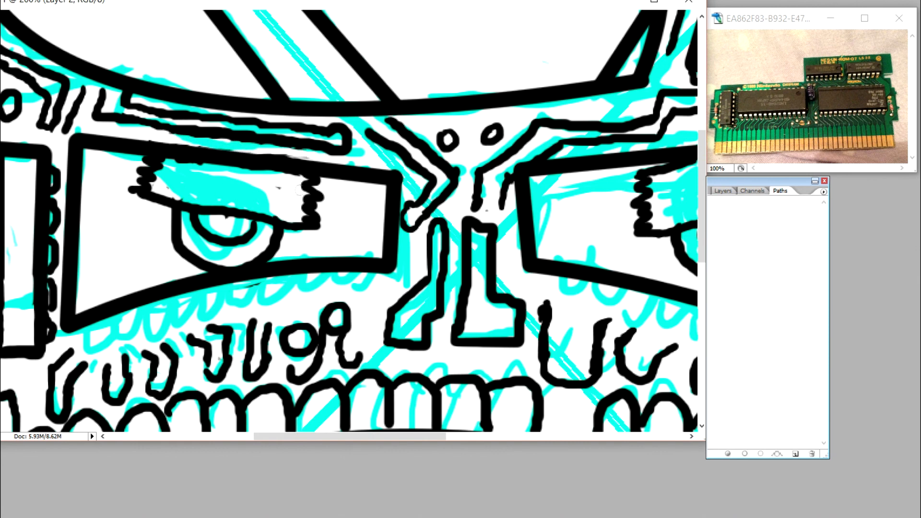
Step: Clean up the stray specks inside the left eyelid on Layer 1 and merge Layer 2 down into it
left_click(722, 191)
left_click(753, 248)
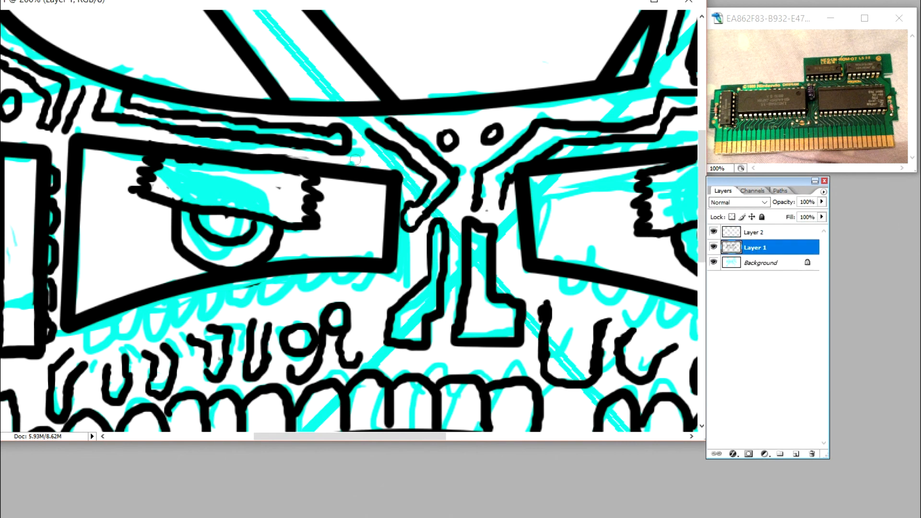
mouse_move(202, 161)
left_mouse_down()
mouse_move(274, 209)
mouse_move(170, 156)
left_mouse_up()
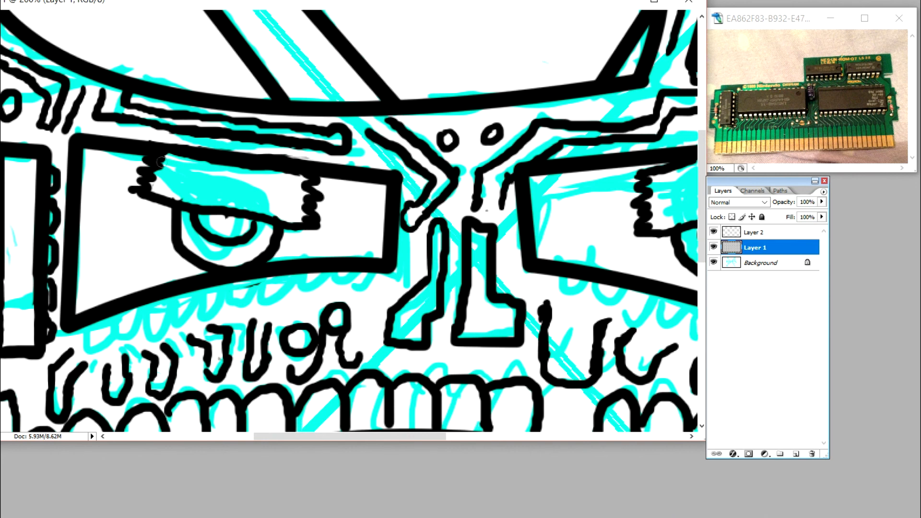
left_click_drag(264, 168, 180, 154)
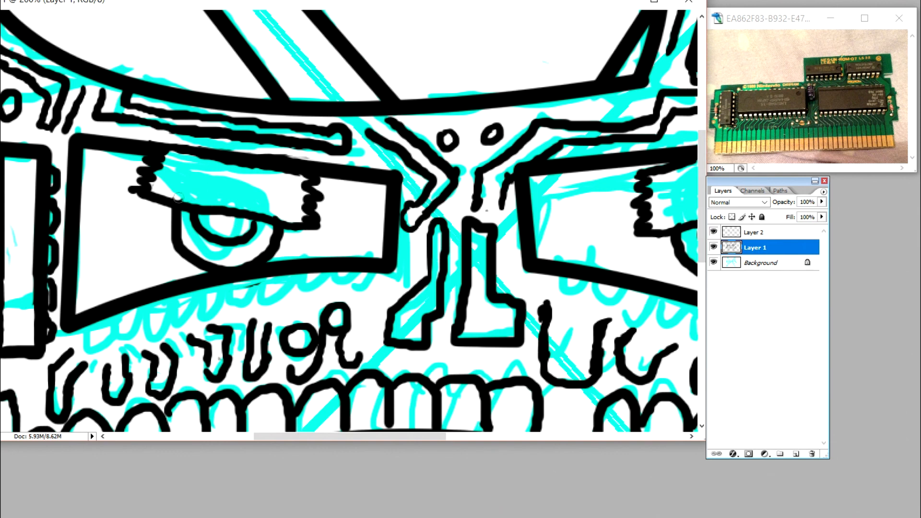
key("alt+bracketright")
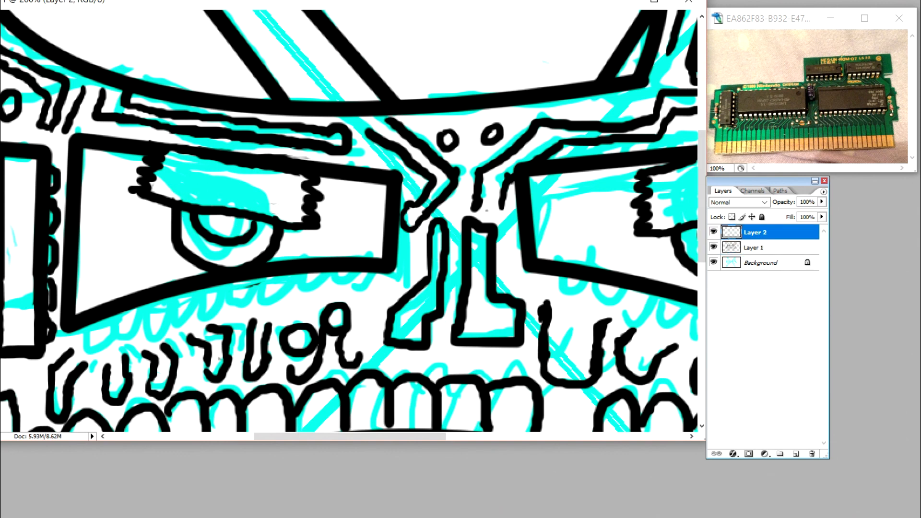
left_click(29, 372)
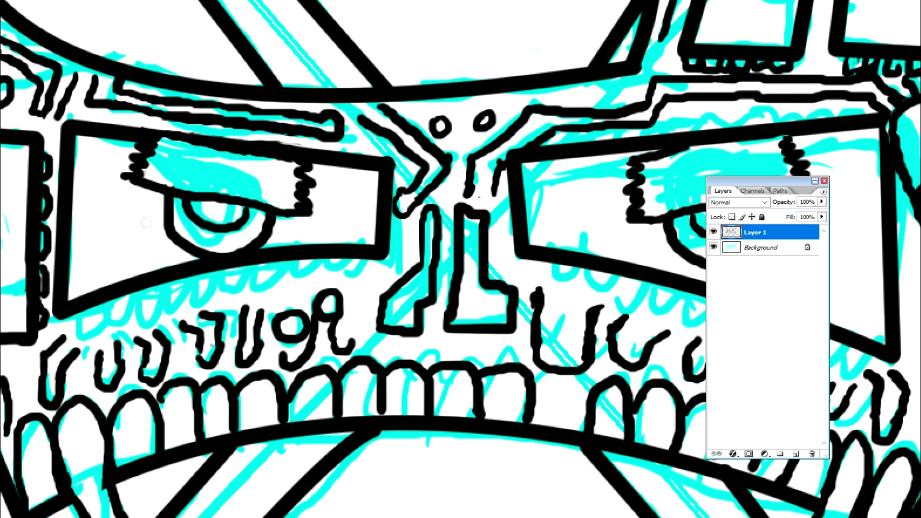
Step: Ink rows of small chip pins along the lower and upper edges of both eye sockets
mouse_move(371, 265)
left_mouse_down()
mouse_move(347, 273)
mouse_move(338, 260)
mouse_move(317, 276)
mouse_move(313, 259)
mouse_move(304, 261)
mouse_move(304, 276)
mouse_move(289, 282)
mouse_move(287, 267)
mouse_move(261, 285)
mouse_move(247, 269)
mouse_move(276, 257)
mouse_move(235, 267)
mouse_move(233, 281)
mouse_move(219, 285)
mouse_move(202, 275)
mouse_move(204, 295)
mouse_move(190, 301)
mouse_move(184, 282)
mouse_move(167, 292)
mouse_move(166, 284)
mouse_move(170, 299)
mouse_move(160, 307)
mouse_move(145, 286)
mouse_move(131, 294)
mouse_move(136, 308)
mouse_move(118, 315)
mouse_move(105, 300)
mouse_move(73, 326)
left_mouse_up()
left_click_drag(77, 120, 369, 156)
scroll(460, 259, "right", 5)
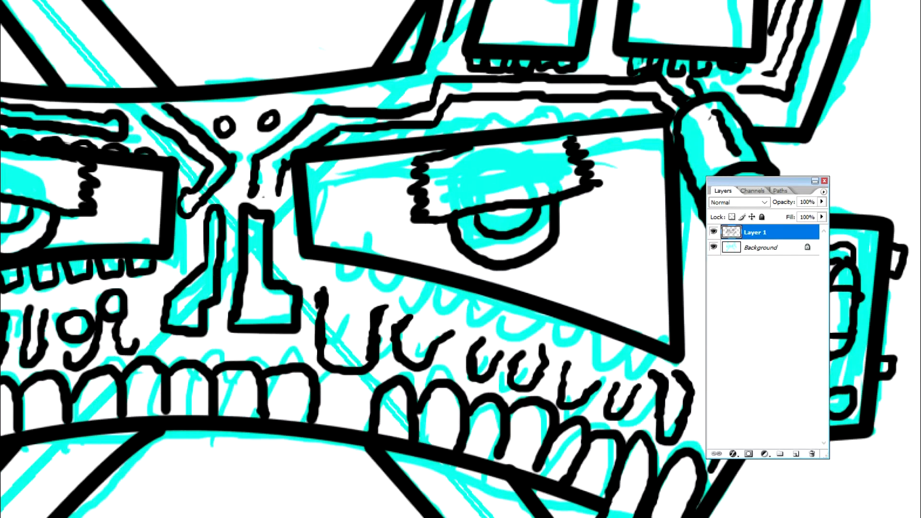
mouse_move(305, 270)
left_mouse_down()
mouse_move(360, 282)
mouse_move(374, 266)
mouse_move(395, 290)
mouse_move(433, 281)
mouse_move(431, 302)
mouse_move(452, 309)
mouse_move(468, 294)
mouse_move(470, 309)
mouse_move(495, 317)
mouse_move(502, 302)
mouse_move(520, 304)
mouse_move(513, 323)
mouse_move(549, 317)
mouse_move(552, 333)
mouse_move(581, 339)
mouse_move(598, 330)
mouse_move(597, 353)
mouse_move(622, 341)
mouse_move(661, 364)
left_mouse_up()
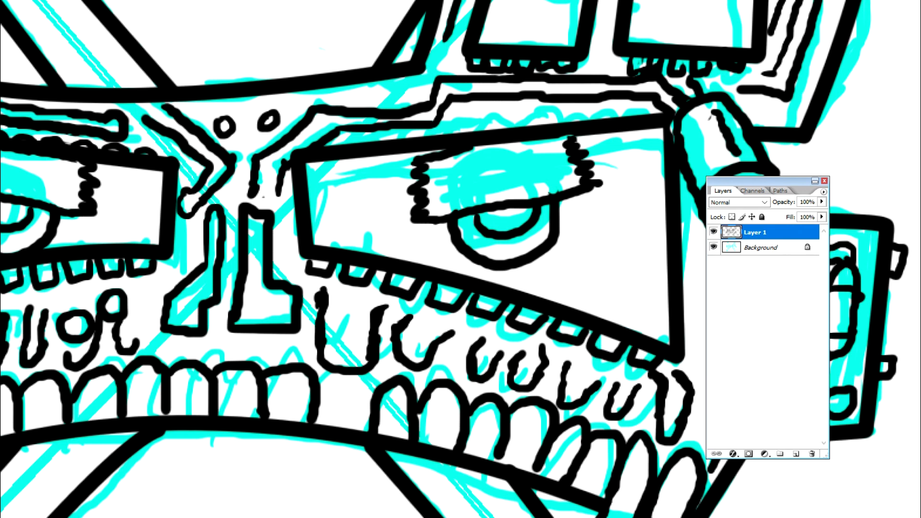
left_click_drag(334, 145, 658, 112)
Step: Ink a bracket-shaped wire with rounded ends between the right eye socket and the two cheek circles
scroll(461, 259, "left", 9)
scroll(460, 259, "right", 7)
scroll(460, 259, "left", 7)
scroll(461, 259, "right", 10)
scroll(461, 259, "right", 3)
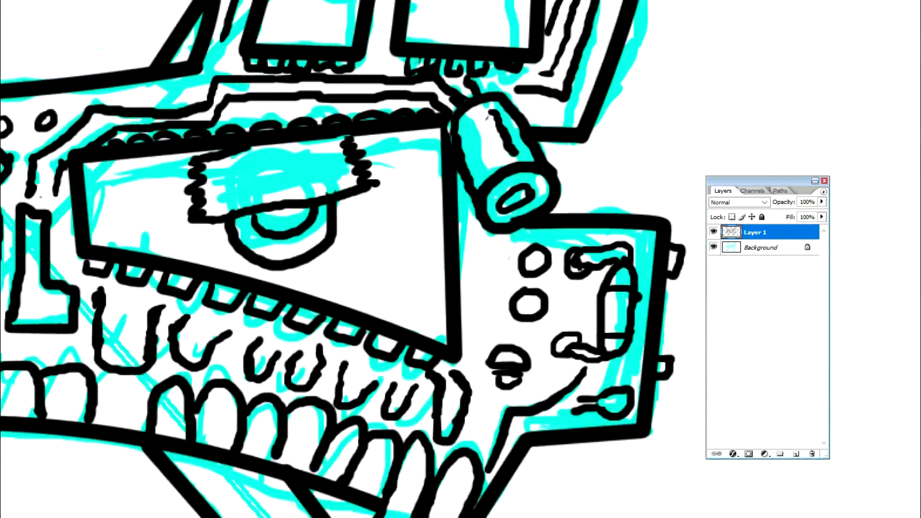
mouse_move(486, 254)
left_mouse_down()
mouse_move(467, 253)
mouse_move(483, 259)
mouse_move(499, 293)
mouse_move(479, 324)
mouse_move(465, 309)
mouse_move(489, 305)
mouse_move(491, 265)
mouse_move(483, 259)
left_mouse_up()
left_click_drag(479, 319, 473, 316)
left_click_drag(487, 265, 495, 315)
Step: Fill the left eye socket around the eye and the narrow left chip with black
key("ctrl+0")
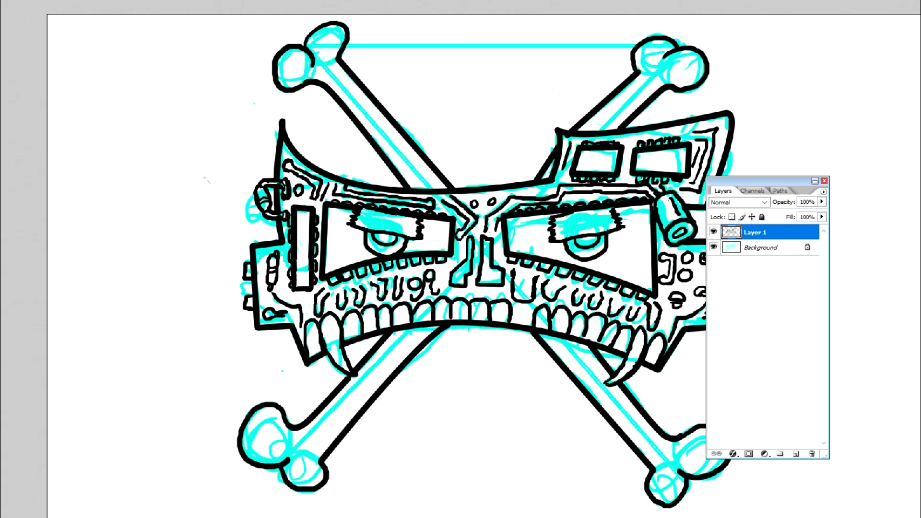
left_click(332, 237)
key("alt+BackSpace")
left_click(433, 238)
key("alt+BackSpace")
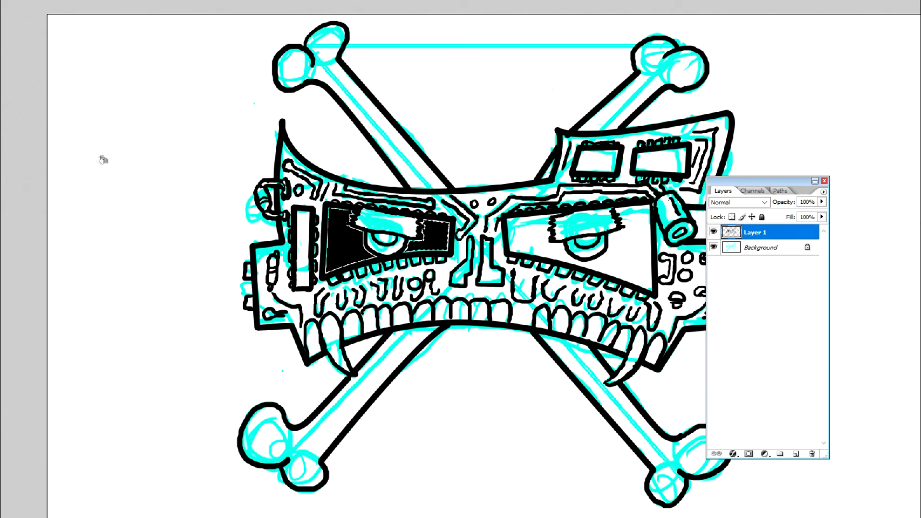
left_click(302, 244)
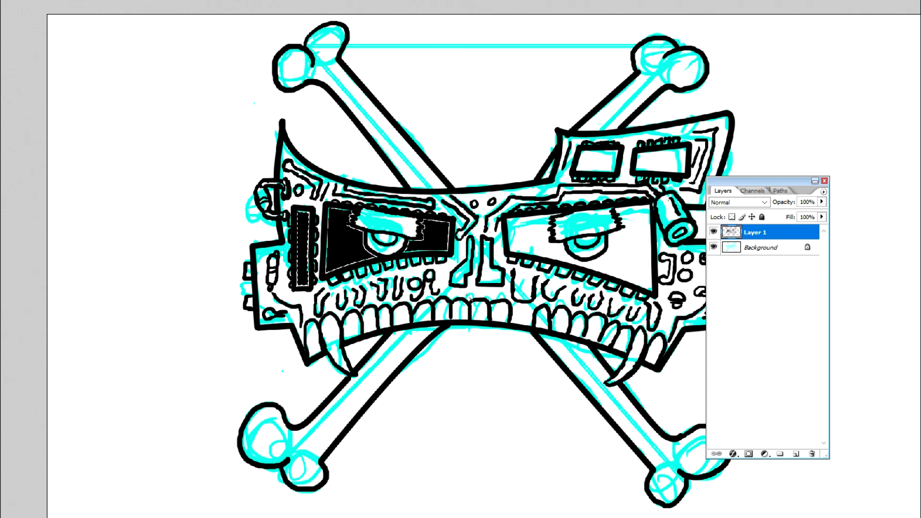
Step: Fill the right eye socket around the eye and the two chips on the raised brow plate with black
left_click(558, 252)
left_click(587, 163, "shift")
left_click(665, 163, "shift")
key("alt+BackSpace")
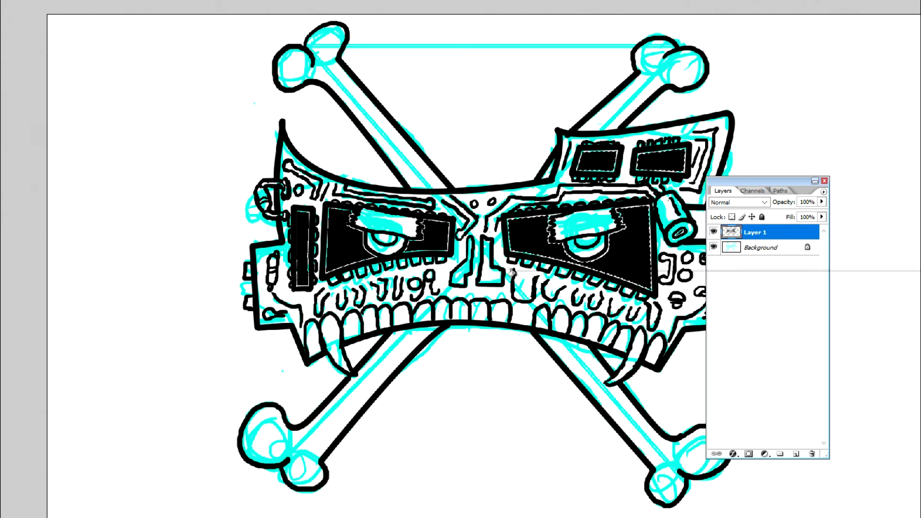
right_click(530, 223)
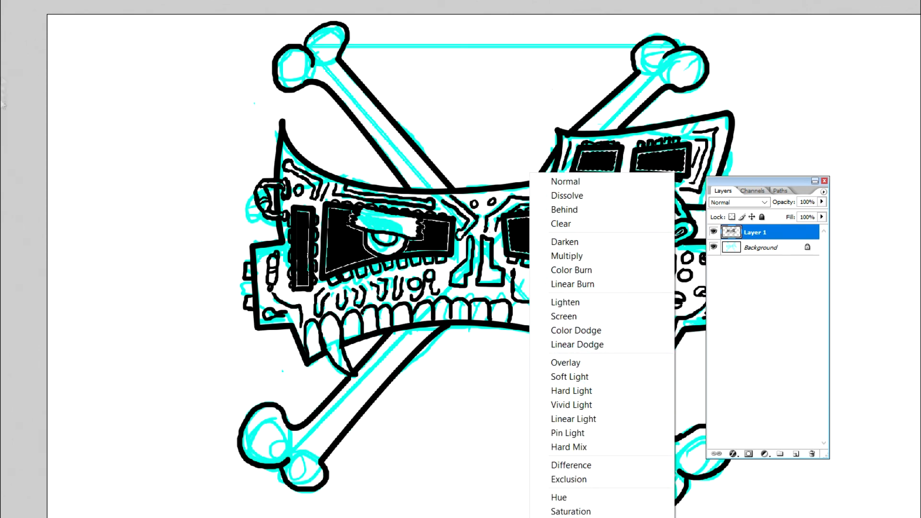
key("Escape")
key("ctrl+d")
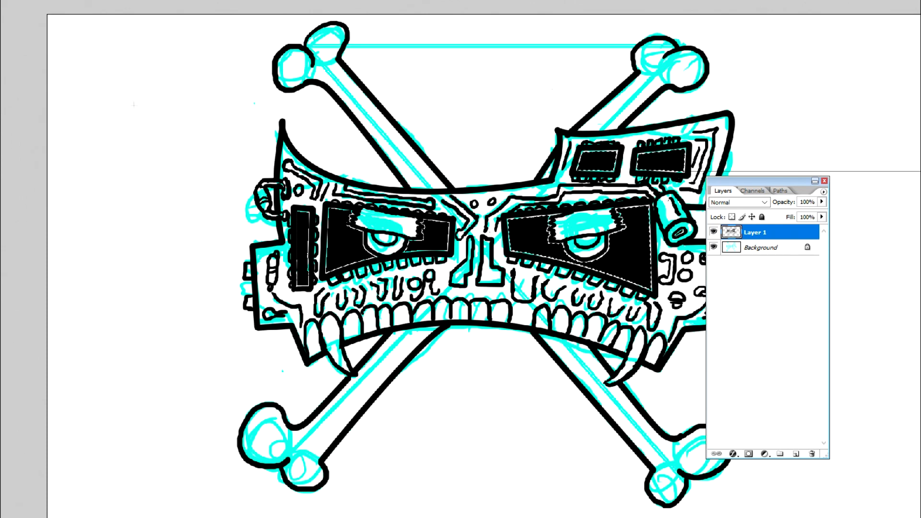
left_click_drag(762, 181, 861, 173)
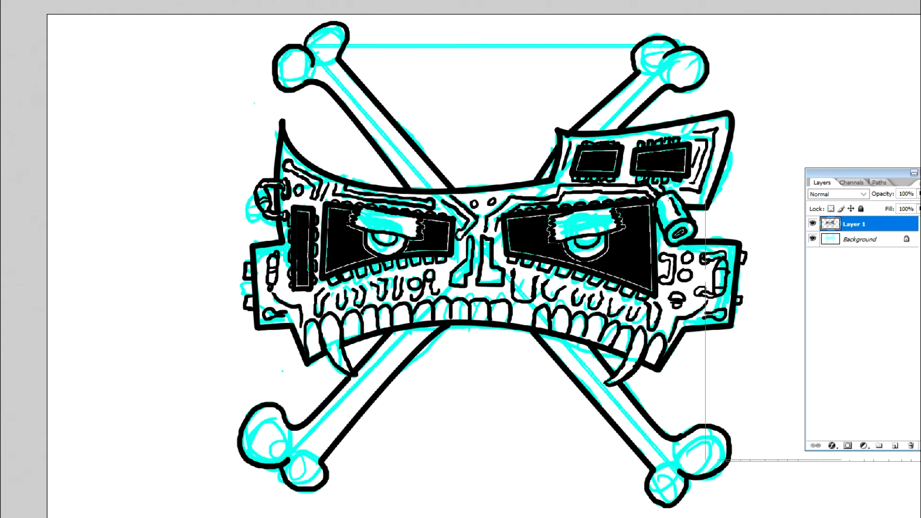
Step: Ink small dots in the gum area above the gaps between the central teeth, just below the nose
left_click(434, 294)
left_click(422, 283)
left_click_drag(480, 256, 478, 264)
mouse_move(495, 264)
left_mouse_down()
mouse_move(502, 259)
mouse_move(472, 280)
mouse_move(479, 251)
mouse_move(501, 269)
left_mouse_up()
mouse_move(548, 217)
left_mouse_down()
mouse_move(529, 224)
mouse_move(520, 267)
mouse_move(499, 266)
left_mouse_up()
left_click_drag(590, 283, 591, 290)
left_click_drag(546, 285, 546, 292)
left_click_drag(644, 282, 644, 292)
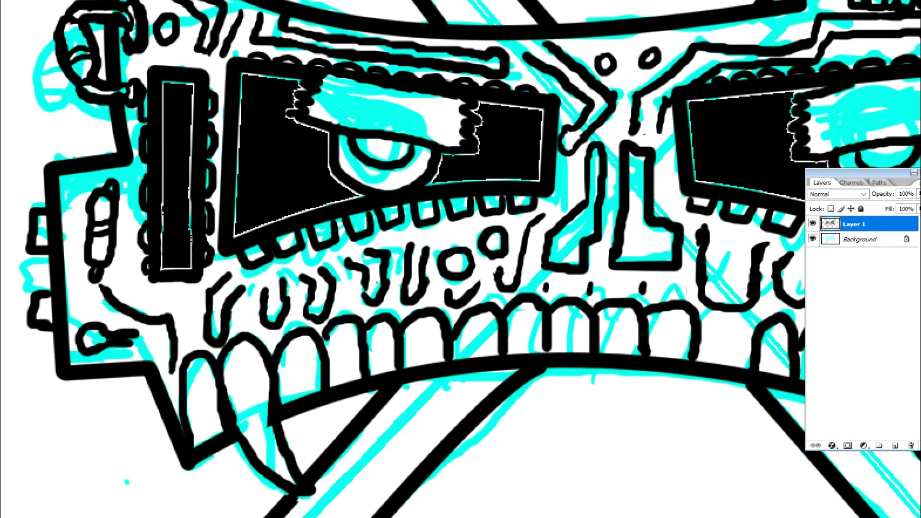
left_click_drag(704, 240, 703, 292)
key("ctrl+alt+z")
key("ctrl+alt+z")
Step: Clean up the U-shaped wire between the nose and the right cheek, tidying the line of both its arms
mouse_move(700, 250)
left_mouse_down()
mouse_move(698, 295)
mouse_move(744, 304)
left_mouse_up()
mouse_move(709, 287)
left_mouse_down()
mouse_move(707, 232)
mouse_move(695, 226)
left_mouse_up()
mouse_move(751, 246)
left_mouse_down()
mouse_move(744, 300)
mouse_move(748, 269)
left_mouse_up()
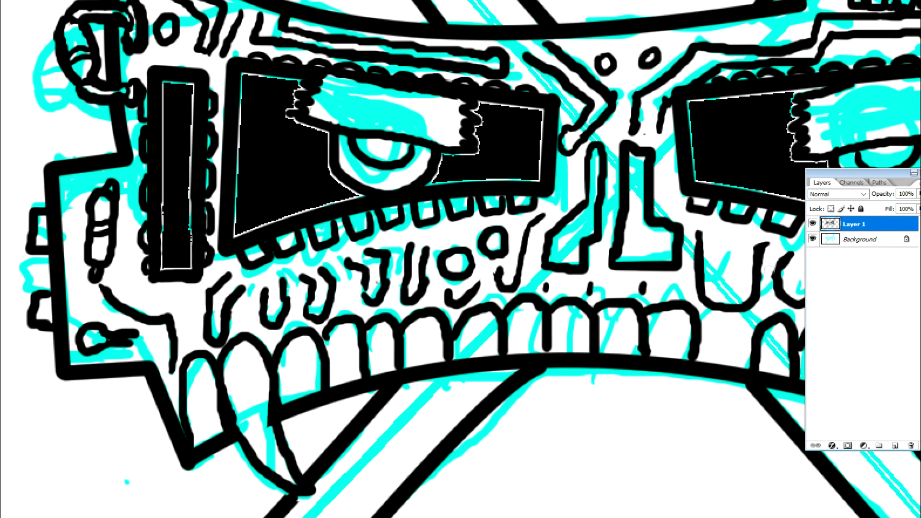
Step: Choose a 9 px brush and ink curved bandage bands across the upper-left bone, with stipple dots on its exposed parts
left_click(262, 2)
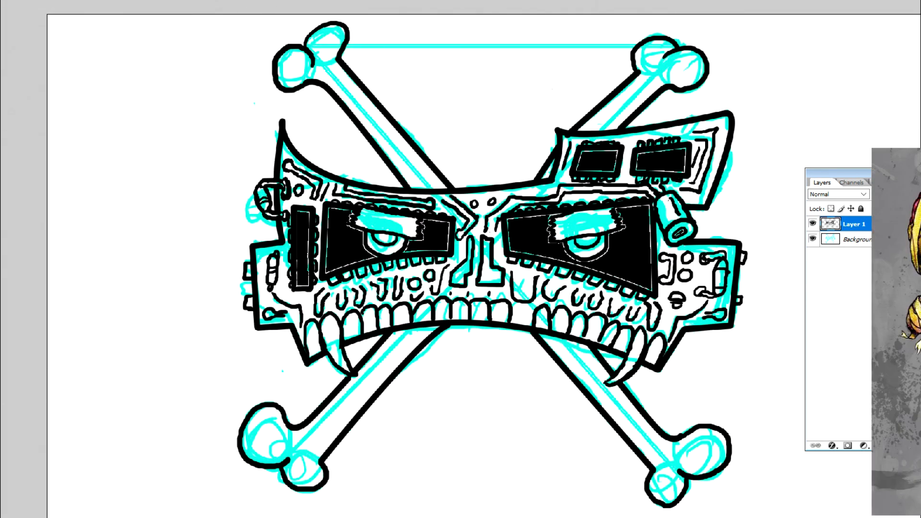
left_click(20, 2)
left_click(47, 86)
left_click_drag(72, 94, 72, 90)
left_click(22, 140)
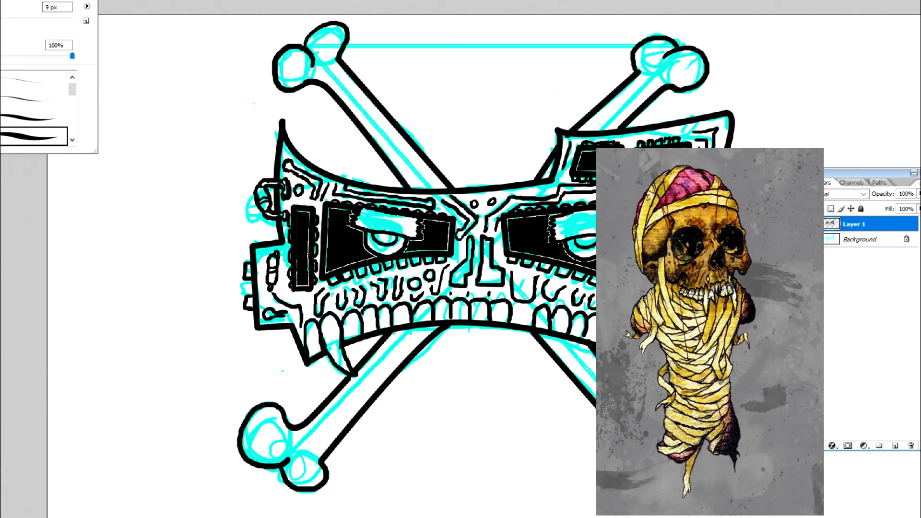
key("Return")
mouse_move(339, 64)
left_mouse_down()
mouse_move(334, 92)
mouse_move(358, 86)
left_mouse_up()
left_click_drag(347, 73, 345, 82)
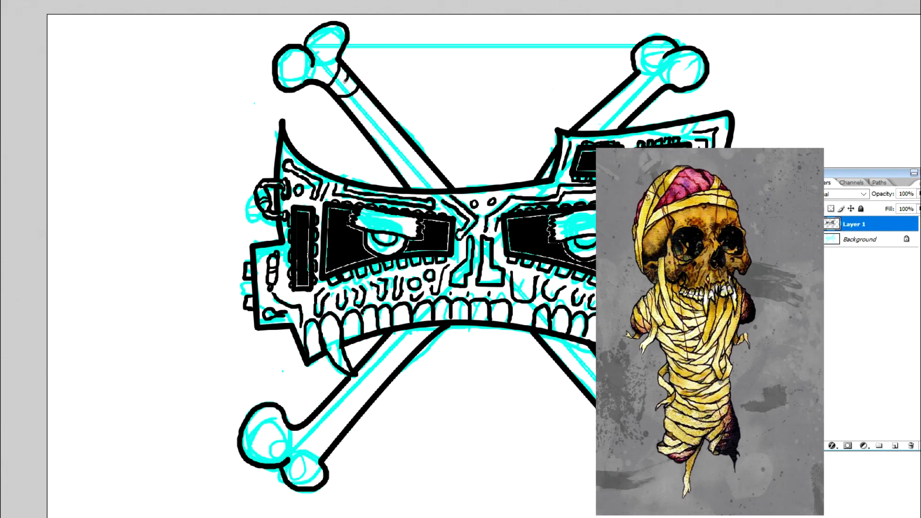
left_click_drag(355, 114, 375, 103)
left_click_drag(363, 131, 387, 117)
mouse_move(377, 146)
left_mouse_down()
mouse_move(395, 132)
mouse_move(413, 145)
left_mouse_up()
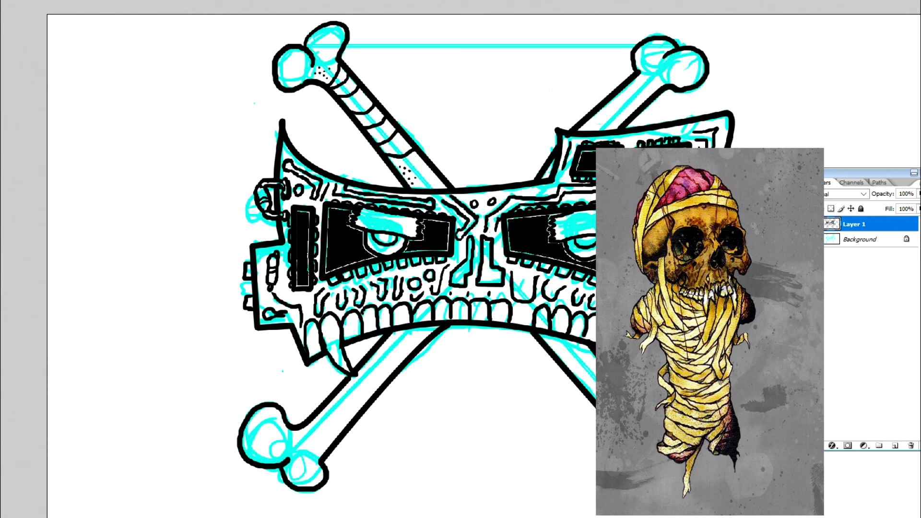
Step: Ink a torn bandage end hanging from the upper-left bone and short hatching along the wrap's lower edge
left_click_drag(376, 155, 373, 170)
left_click_drag(379, 152, 391, 150)
mouse_move(383, 150)
left_mouse_down()
mouse_move(394, 152)
mouse_move(377, 131)
left_mouse_up()
mouse_move(373, 135)
left_mouse_down()
mouse_move(383, 134)
mouse_move(345, 89)
left_mouse_up()
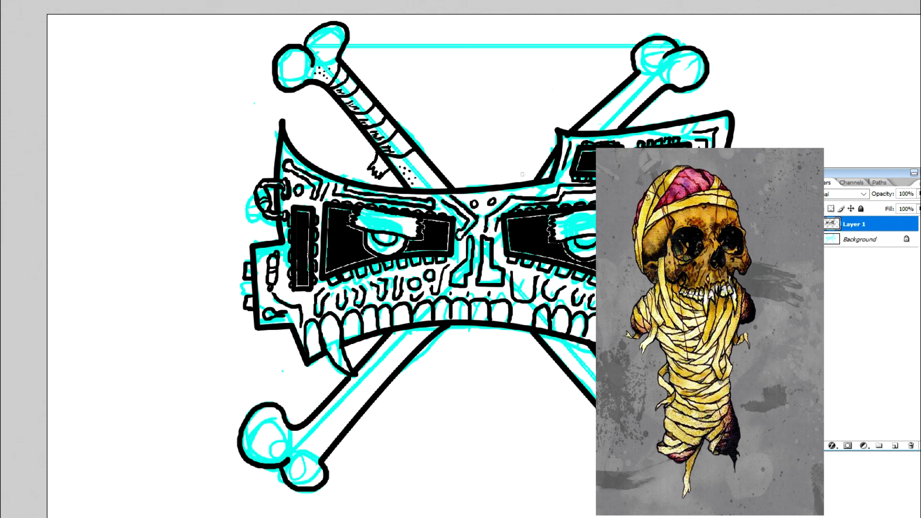
Step: Add a line on the upper-left bone near the brow, and ink bandage bands and stipple dots on the upper-right bone
mouse_move(433, 172)
left_mouse_down()
mouse_move(422, 188)
mouse_move(438, 189)
left_mouse_up()
mouse_move(636, 78)
left_mouse_down()
mouse_move(669, 88)
mouse_move(633, 113)
mouse_move(600, 107)
mouse_move(608, 126)
left_mouse_up()
left_click(657, 81)
left_click(651, 83)
left_click(652, 87)
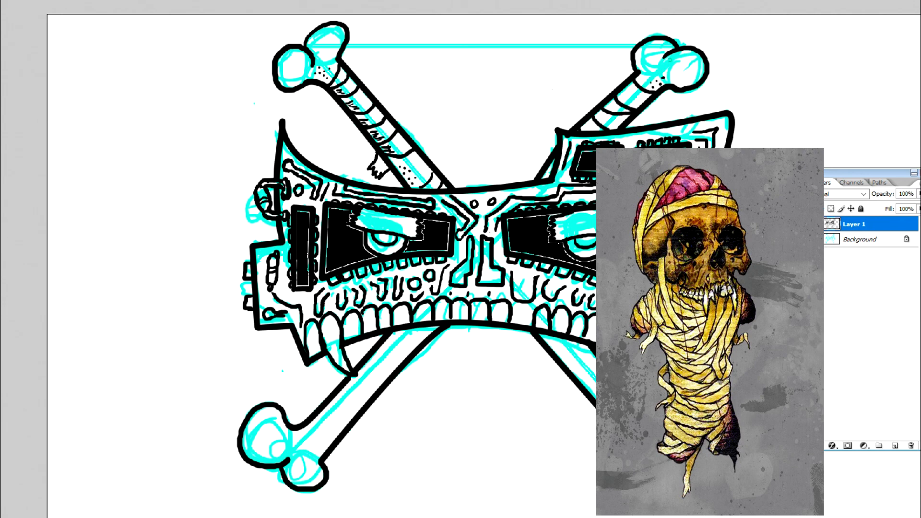
Step: Ink cracks on the knobs of both upper bones and hatch the bandage wraps on the upper-right bone
left_click_drag(675, 62, 682, 87)
mouse_move(318, 56)
left_mouse_down()
mouse_move(342, 40)
mouse_move(286, 84)
left_mouse_up()
left_click_drag(640, 63, 657, 57)
left_click_drag(629, 104, 639, 102)
left_click_drag(634, 99, 613, 120)
left_click_drag(615, 123, 634, 104)
left_click_drag(632, 102, 645, 97)
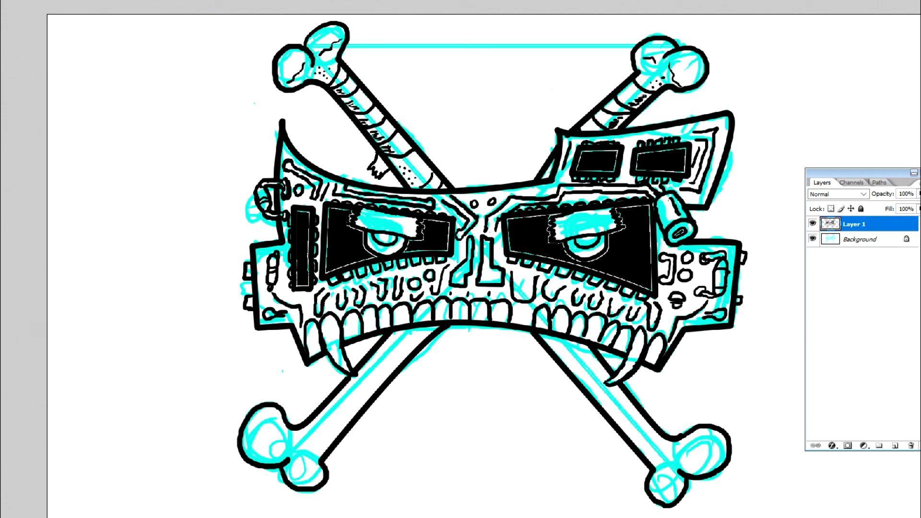
Step: Touch up the upper-right bone where it meets the brow and fill both pupils with black
left_click_drag(544, 177, 551, 172)
left_click(389, 241)
left_click(588, 242, "shift")
Step: Ink bandage bands on the lower-left bone below the jaw, with a long torn strip hanging from it
left_click_drag(392, 334, 404, 361)
mouse_move(413, 330)
left_mouse_down()
mouse_move(423, 339)
mouse_move(396, 394)
mouse_move(397, 438)
mouse_move(373, 449)
mouse_move(377, 400)
left_mouse_up()
mouse_move(364, 440)
left_mouse_down()
mouse_move(364, 454)
mouse_move(372, 404)
mouse_move(367, 452)
mouse_move(390, 425)
mouse_move(404, 368)
left_mouse_up()
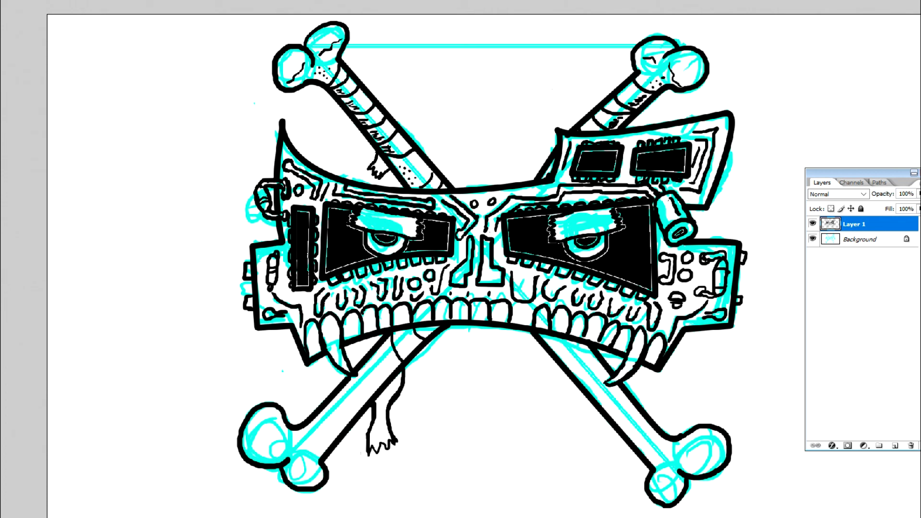
Step: Erase the lower-left bone's outline near its knobs and ink a bulky overlapping bandage wrap in the gap
mouse_move(302, 422)
left_mouse_down()
mouse_move(343, 426)
mouse_move(322, 453)
mouse_move(291, 430)
left_mouse_up()
left_click_drag(355, 421, 331, 445)
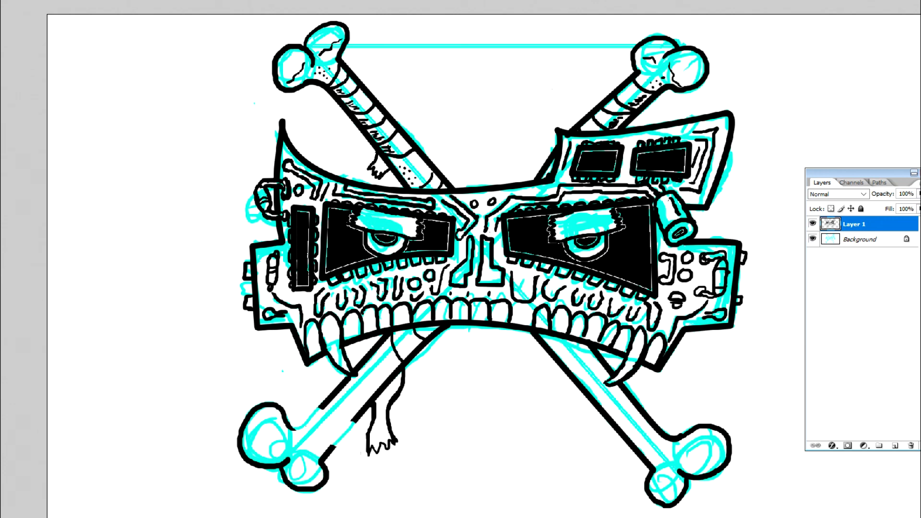
mouse_move(290, 428)
left_mouse_down()
mouse_move(297, 411)
mouse_move(359, 423)
mouse_move(335, 448)
left_mouse_up()
left_click_drag(309, 412, 350, 418)
mouse_move(293, 423)
left_mouse_down()
mouse_move(326, 441)
mouse_move(322, 459)
mouse_move(293, 434)
left_mouse_up()
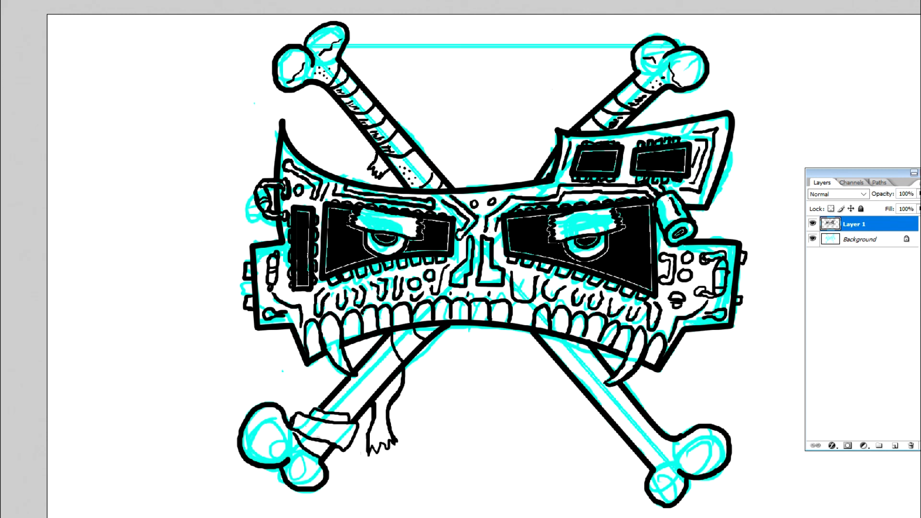
Step: Hatch the band below the jaw, stipple the exposed lower-left bone, and ink cracks on its knobs
left_click_drag(412, 348, 402, 358)
left_click(390, 366)
left_click(394, 359)
left_click(356, 404)
left_click(373, 387)
left_click(377, 379)
left_click(382, 376)
mouse_move(283, 420)
left_mouse_down()
mouse_move(263, 460)
mouse_move(291, 448)
mouse_move(319, 469)
left_mouse_up()
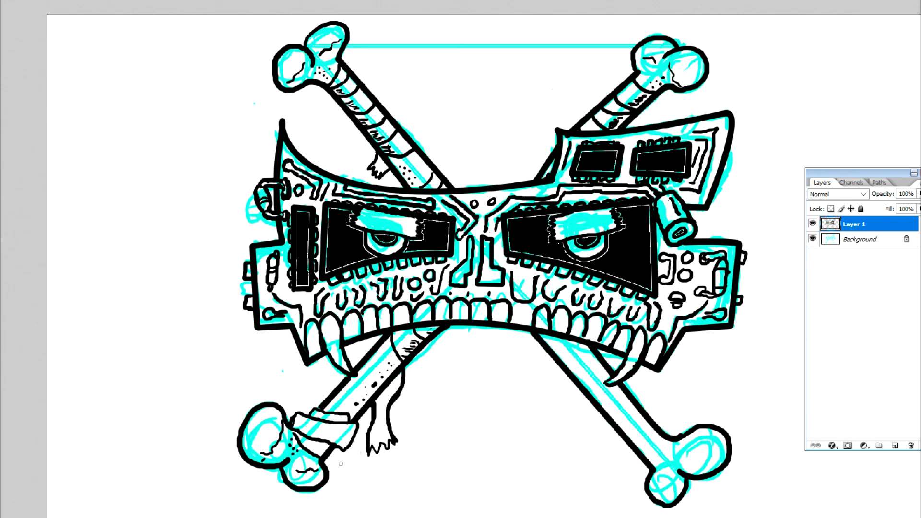
Step: Shade the hanging strip and the bulky wrap on the lower-left bone with black and short hatching strokes
mouse_move(389, 390)
left_mouse_down()
mouse_move(400, 376)
mouse_move(374, 404)
mouse_move(393, 381)
mouse_move(377, 408)
mouse_move(380, 435)
left_mouse_up()
left_click_drag(382, 427, 374, 435)
mouse_move(389, 394)
left_mouse_down()
mouse_move(399, 374)
mouse_move(359, 414)
left_mouse_up()
left_click_drag(320, 446, 317, 452)
left_click_drag(352, 426, 342, 445)
left_click_drag(343, 432, 335, 444)
left_click_drag(332, 433, 323, 438)
left_click_drag(347, 415, 333, 421)
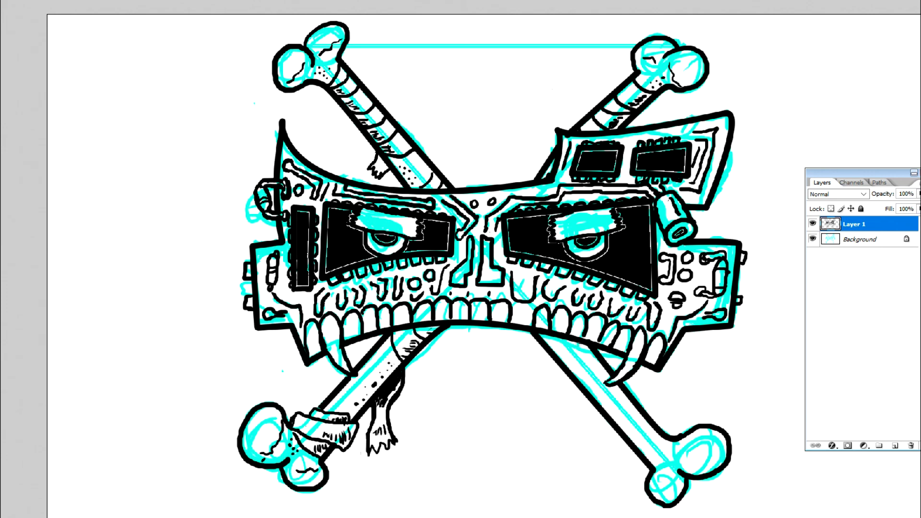
Step: Ink bandage bands along the lower-right bone and a torn strip hanging from its middle
left_click_drag(545, 342, 566, 340)
mouse_move(560, 358)
left_mouse_down()
mouse_move(578, 364)
mouse_move(593, 351)
left_mouse_up()
mouse_move(581, 384)
left_mouse_down()
mouse_move(579, 392)
mouse_move(603, 365)
mouse_move(600, 454)
mouse_move(571, 444)
mouse_move(604, 365)
left_mouse_up()
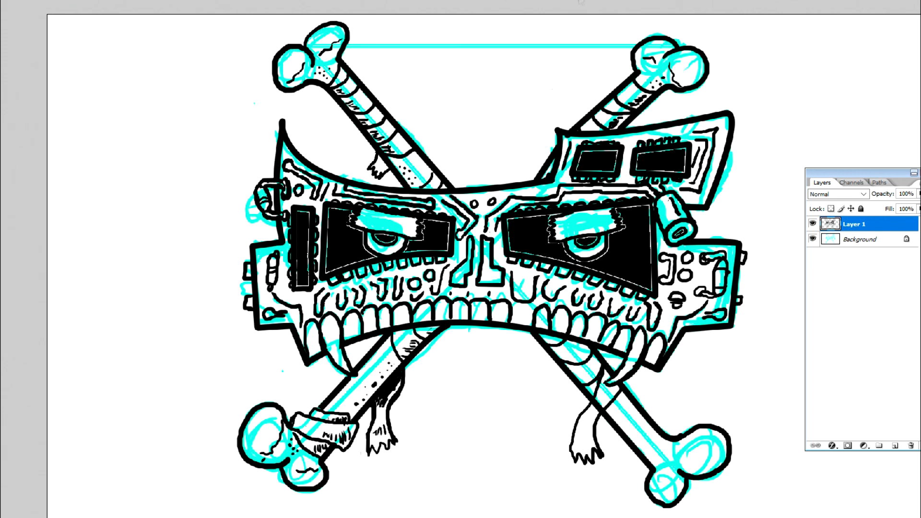
left_click_drag(599, 401, 601, 410)
mouse_move(652, 466)
left_mouse_down()
mouse_move(669, 441)
mouse_move(633, 403)
left_mouse_up()
mouse_move(644, 424)
left_mouse_down()
mouse_move(642, 416)
mouse_move(642, 446)
left_mouse_up()
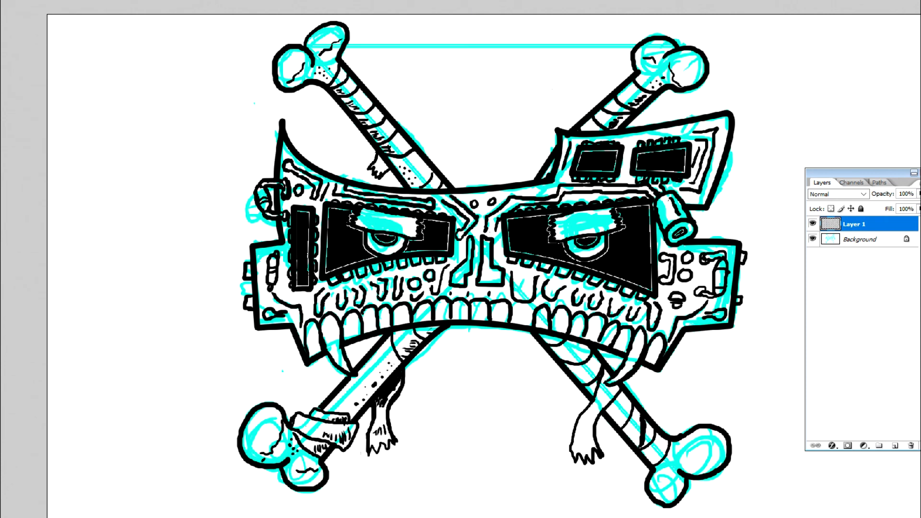
Step: Ink solid black shadows on both lower bones directly beneath the jaw
mouse_move(552, 349)
left_mouse_down()
mouse_move(573, 360)
mouse_move(579, 345)
left_mouse_up()
left_click_drag(548, 339, 590, 352)
left_click_drag(579, 345, 590, 351)
mouse_move(394, 333)
left_mouse_down()
mouse_move(433, 328)
mouse_move(421, 341)
left_mouse_up()
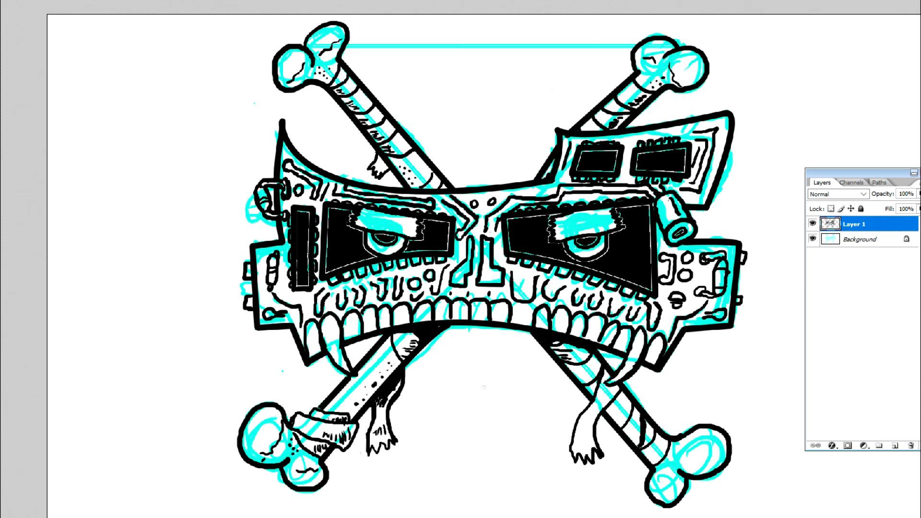
Step: Hatch the wraps and hanging strip on the lower-right bone, then add stipple dots and cracks at its knobs
mouse_move(554, 351)
left_mouse_down()
mouse_move(586, 383)
mouse_move(587, 417)
mouse_move(592, 392)
mouse_move(616, 391)
mouse_move(612, 409)
mouse_move(620, 413)
left_mouse_up()
mouse_move(623, 416)
left_mouse_down()
mouse_move(610, 411)
mouse_move(656, 461)
mouse_move(708, 472)
mouse_move(654, 479)
left_mouse_up()
left_click(672, 459)
left_click(671, 452)
left_click(664, 460)
left_click(664, 466)
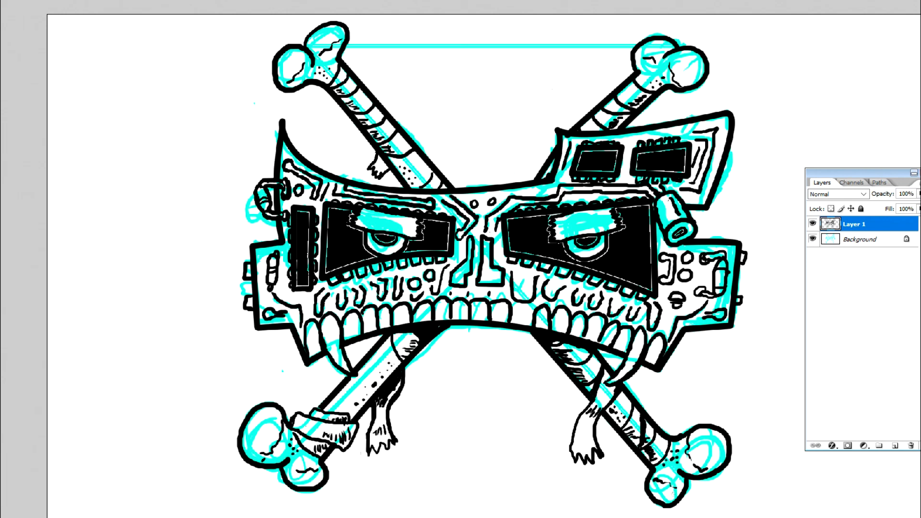
Step: Select the whole drawing area on the Background layer and delete the cyan sketch
left_click(858, 239)
left_click_drag(54, 19, 794, 515)
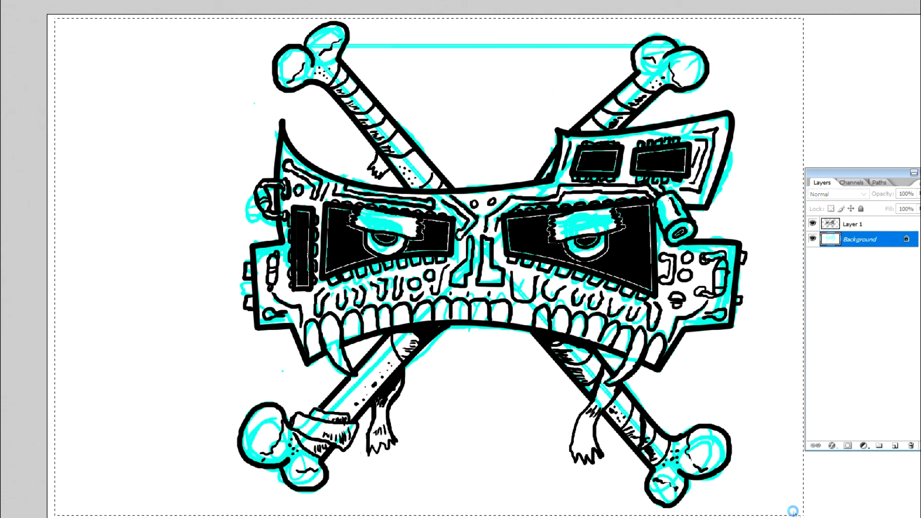
key("Delete")
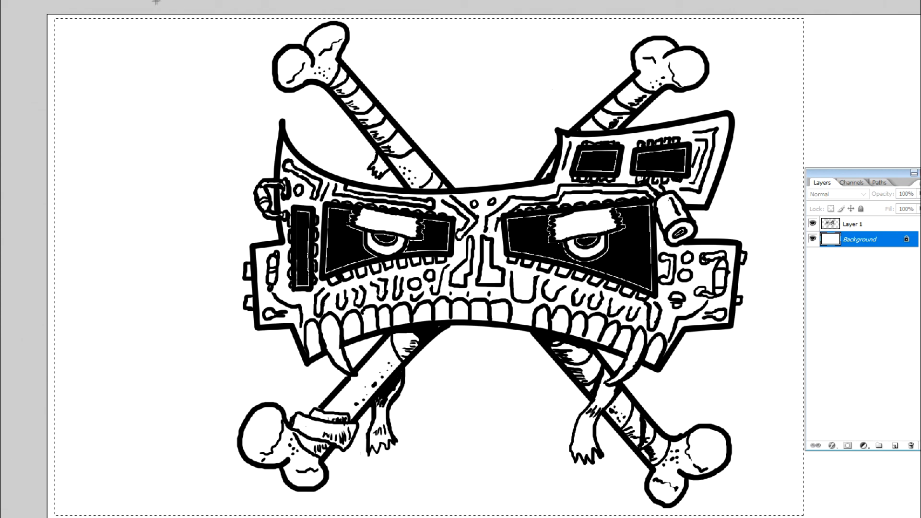
Step: Create a new layer named Layer 2 between the Background and Layer 1, and clear the selection
left_click(1, 0)
mouse_move(10, 1)
left_click(132, 0)
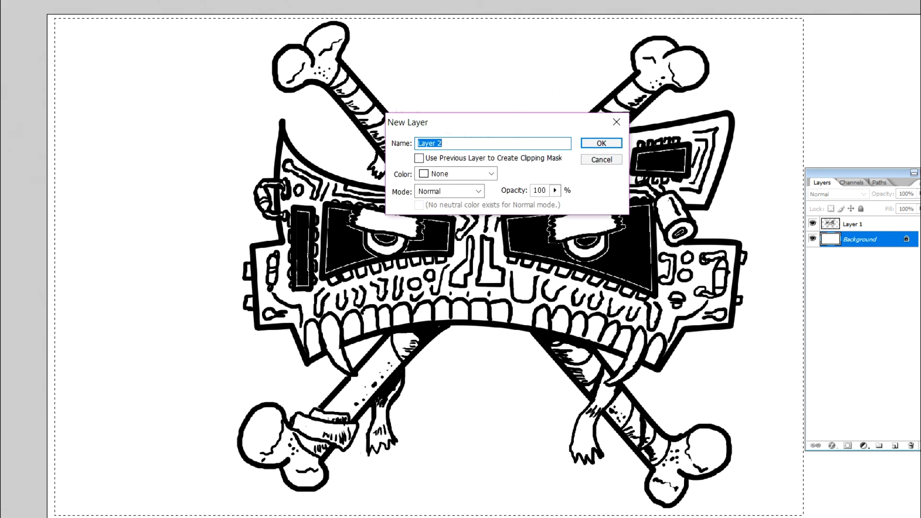
left_click(601, 142)
right_click(203, 114)
left_click(235, 122)
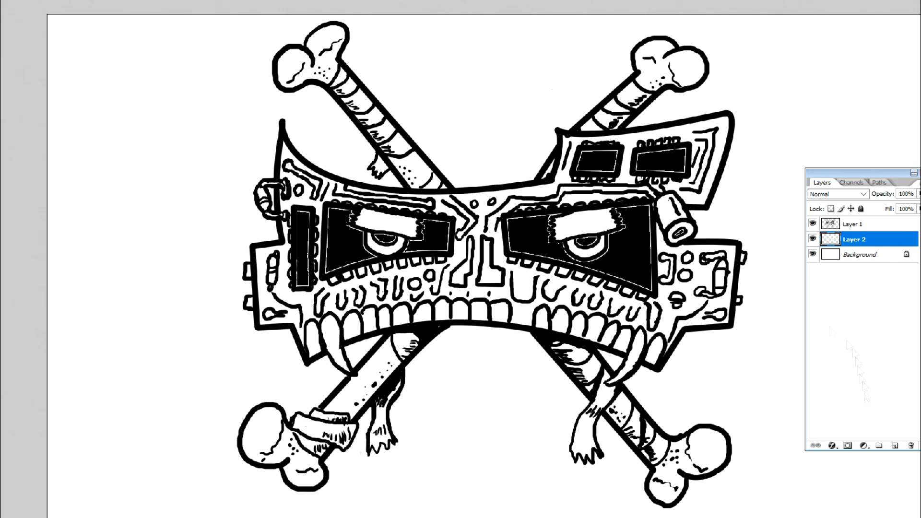
Step: Set the paint colour to bright yellow and colour the upper-left bone's knobs and exposed shaft on Layer 2
left_click(2, 230)
left_click(848, 76)
key("x")
left_click(2, 230)
left_click(743, 193)
left_click(729, 69)
left_click(843, 62)
key("ctrl+plus")
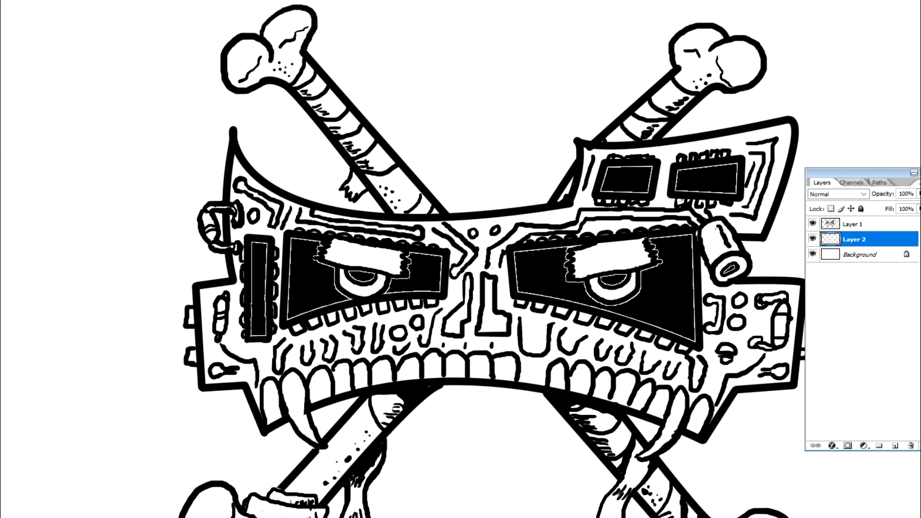
mouse_move(286, 71)
left_mouse_down()
mouse_move(293, 74)
mouse_move(245, 84)
mouse_move(261, 67)
mouse_move(233, 70)
mouse_move(278, 45)
mouse_move(273, 63)
left_mouse_up()
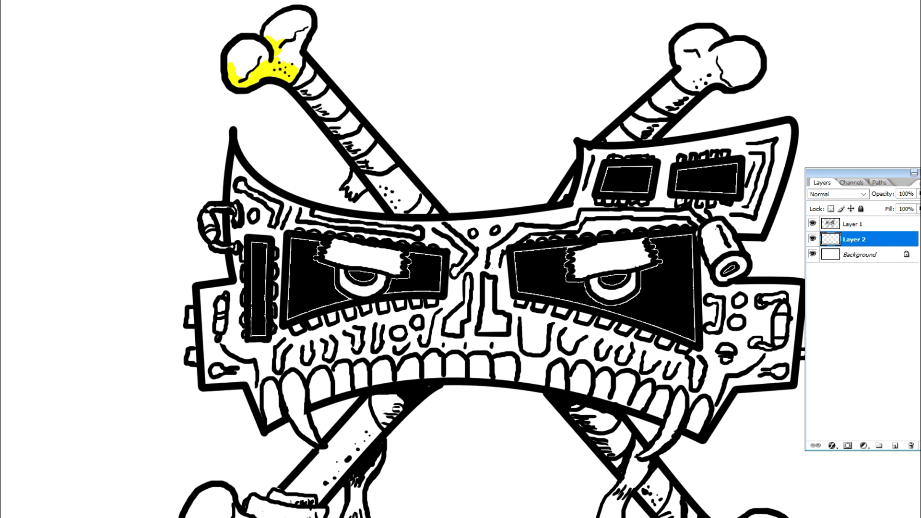
mouse_move(254, 75)
left_mouse_down()
mouse_move(247, 62)
mouse_move(259, 53)
mouse_move(236, 59)
mouse_move(262, 42)
mouse_move(299, 63)
mouse_move(281, 30)
mouse_move(287, 15)
mouse_move(303, 34)
mouse_move(303, 17)
left_mouse_up()
mouse_move(366, 175)
left_mouse_down()
mouse_move(397, 210)
mouse_move(418, 195)
mouse_move(384, 178)
mouse_move(413, 199)
mouse_move(414, 183)
left_mouse_up()
Step: Paint both irises and the exposed parts of the upper-right bone yellow
mouse_move(380, 272)
left_mouse_down()
mouse_move(376, 290)
mouse_move(343, 274)
left_mouse_up()
mouse_move(592, 280)
left_mouse_down()
mouse_move(605, 296)
mouse_move(632, 278)
left_mouse_up()
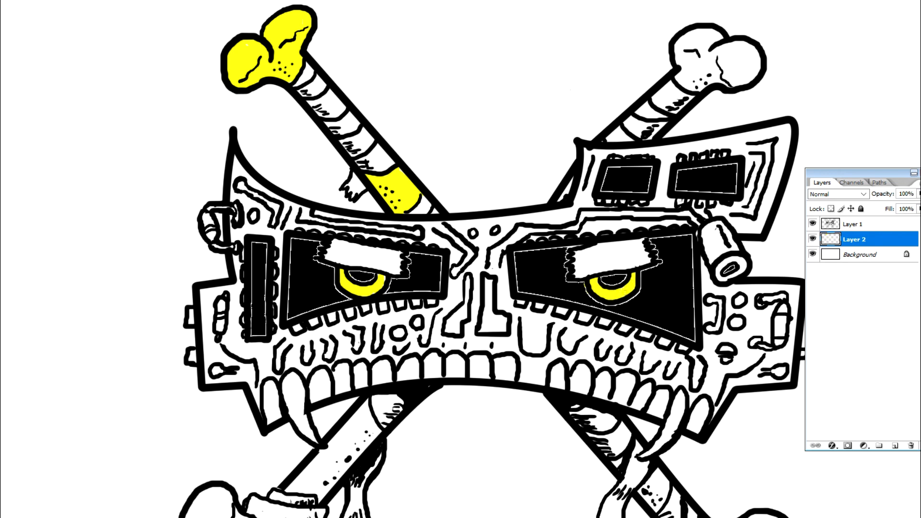
left_click_drag(569, 186, 560, 200)
mouse_move(698, 82)
left_mouse_down()
mouse_move(739, 81)
mouse_move(758, 55)
mouse_move(743, 45)
mouse_move(709, 60)
mouse_move(741, 79)
mouse_move(741, 52)
mouse_move(688, 85)
mouse_move(690, 60)
mouse_move(678, 53)
mouse_move(686, 36)
mouse_move(717, 39)
mouse_move(691, 31)
mouse_move(709, 38)
left_mouse_up()
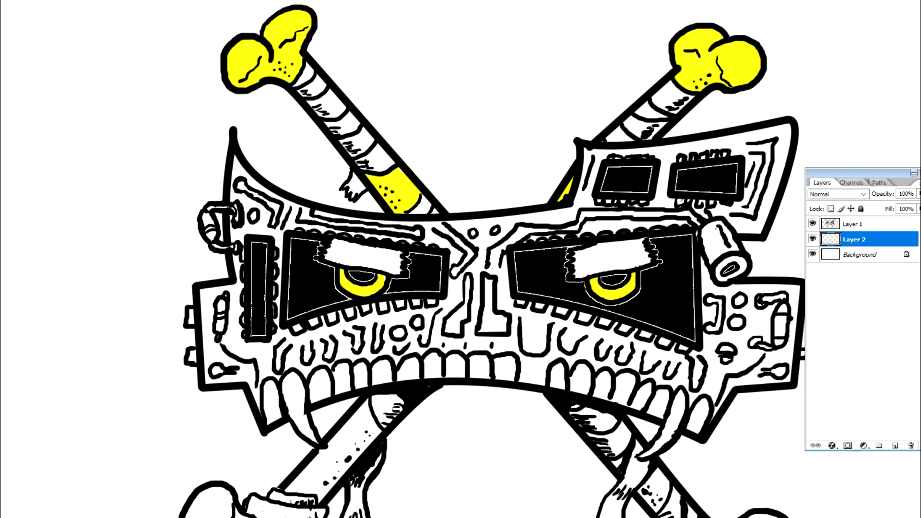
Step: Paint the small forehead circles and the components along the skull's left edge yellow
scroll(490, 259, "down", 3)
right_click(473, 142)
left_click(478, 145)
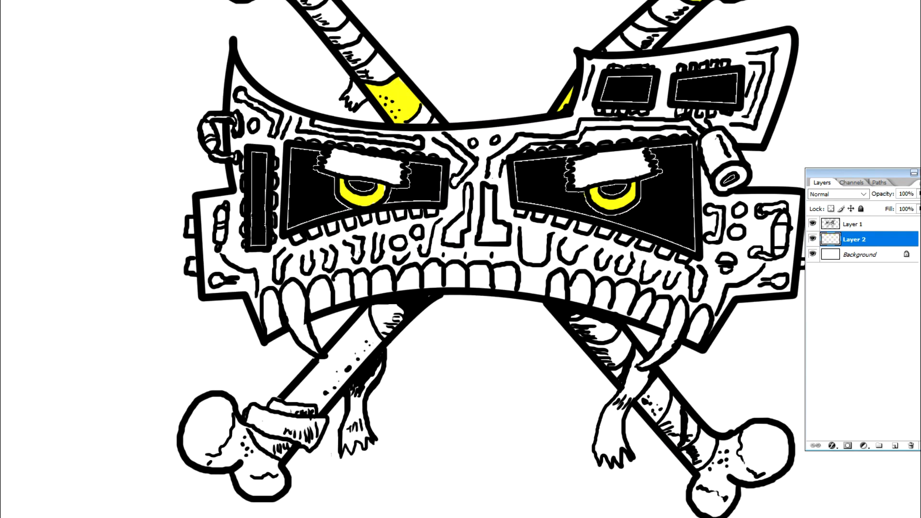
left_click(473, 143)
left_click(496, 139)
left_click(219, 117)
left_click_drag(236, 157, 216, 155)
left_click_drag(219, 223, 219, 238)
Step: Colour the chip pins along the lower and upper edges of the left eye socket yellow
left_click(296, 238)
left_click_drag(308, 232, 314, 233)
left_click(331, 226)
left_click(349, 220)
left_click(366, 217)
left_click(383, 216)
left_click(400, 214)
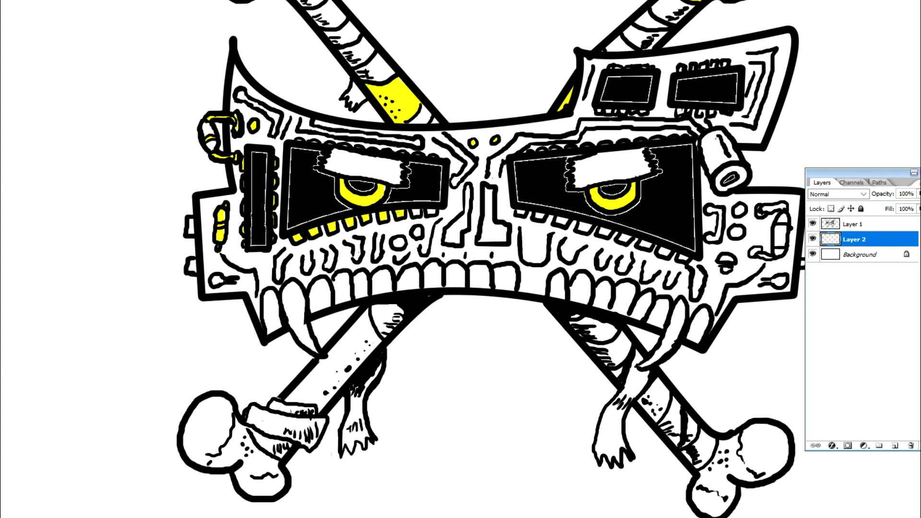
left_click(431, 211)
left_click(299, 140)
left_click(314, 144)
Step: Colour the pins beneath the two black chips on the raised brow plate yellow
left_click_drag(596, 111, 637, 113)
left_click(729, 112)
left_click(711, 113)
left_click(700, 113)
left_click_drag(686, 110, 681, 112)
Step: Colour the row of chip pins along the lower edge of the right eye socket yellow
left_click(540, 216)
left_click(562, 219)
left_click(584, 227)
left_click(603, 232)
left_click(625, 238)
left_click(644, 245)
left_click(664, 251)
left_click(682, 258)
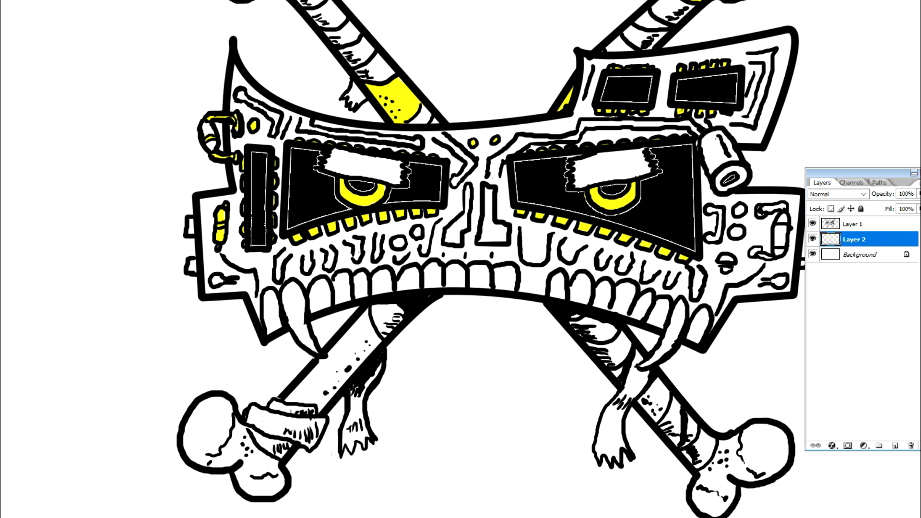
Step: Paint the bracket-shaped wire, circles, screw and resistor component on the right cheek yellow
left_click_drag(713, 208, 707, 238)
left_click_drag(779, 222, 786, 221)
left_click_drag(776, 250, 754, 252)
left_click_drag(786, 207, 760, 210)
left_click_drag(739, 210, 727, 259)
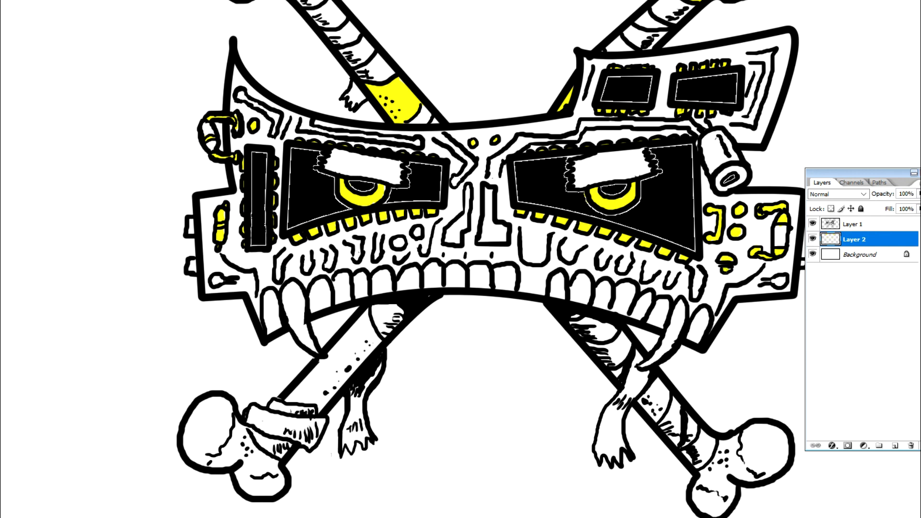
Step: Paint a yellow stripe on the cylinder beside the right eye and fill both nose shapes with yellow
mouse_move(715, 136)
left_mouse_down()
mouse_move(725, 159)
mouse_move(716, 149)
left_mouse_up()
mouse_move(490, 192)
left_mouse_down()
mouse_move(486, 231)
mouse_move(502, 240)
mouse_move(504, 229)
mouse_move(490, 221)
mouse_move(499, 232)
mouse_move(449, 239)
mouse_move(466, 195)
left_mouse_up()
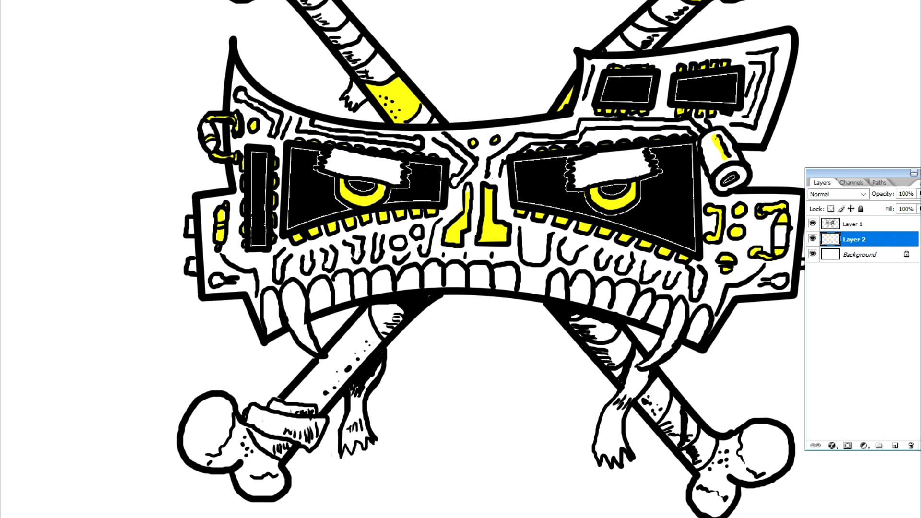
Step: Colour the two small circles below the left eye and the connector tabs on both outer cheek edges yellow
left_click(399, 242)
left_click_drag(192, 222, 192, 230)
left_click_drag(191, 269, 194, 262)
scroll(486, 259, "right", 1)
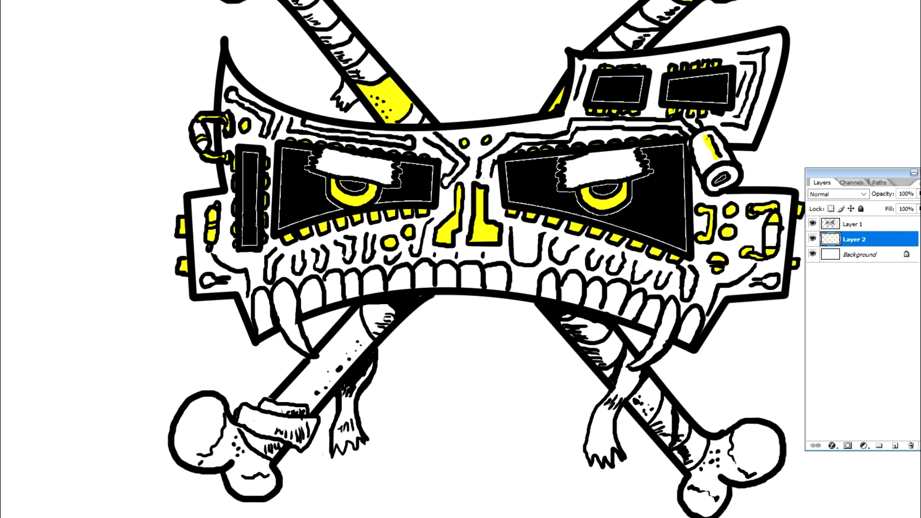
Step: Paint the exposed shafts and knobbed ends of both lower crossbones yellow, leaving the bandages uncoloured
mouse_move(348, 332)
left_mouse_down()
mouse_move(357, 313)
mouse_move(279, 398)
mouse_move(310, 401)
mouse_move(361, 345)
mouse_move(357, 326)
mouse_move(345, 356)
mouse_move(330, 358)
mouse_move(304, 390)
left_mouse_up()
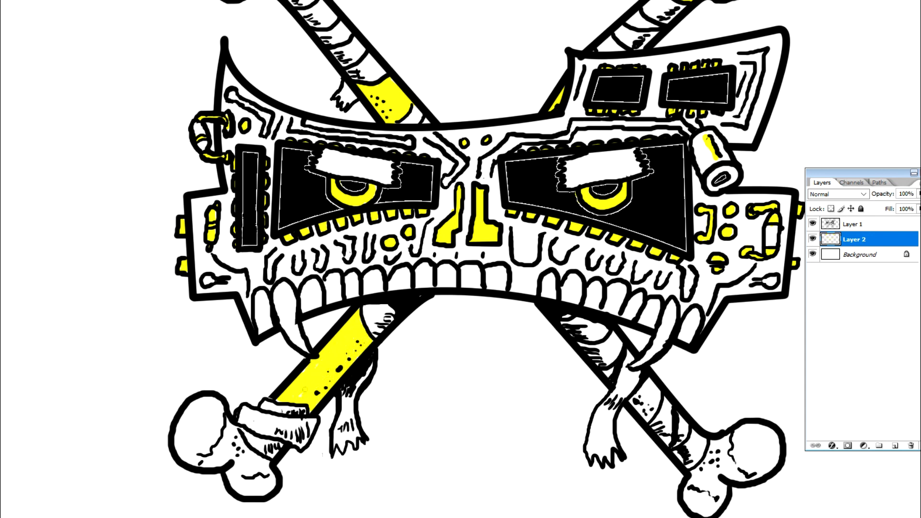
mouse_move(224, 445)
left_mouse_down()
mouse_move(230, 458)
mouse_move(236, 429)
mouse_move(201, 463)
mouse_move(179, 449)
mouse_move(180, 413)
mouse_move(207, 399)
mouse_move(216, 440)
mouse_move(188, 448)
mouse_move(188, 427)
mouse_move(212, 404)
left_mouse_up()
mouse_move(241, 445)
left_mouse_down()
mouse_move(271, 482)
mouse_move(264, 493)
mouse_move(235, 482)
mouse_move(231, 472)
mouse_move(270, 478)
left_mouse_up()
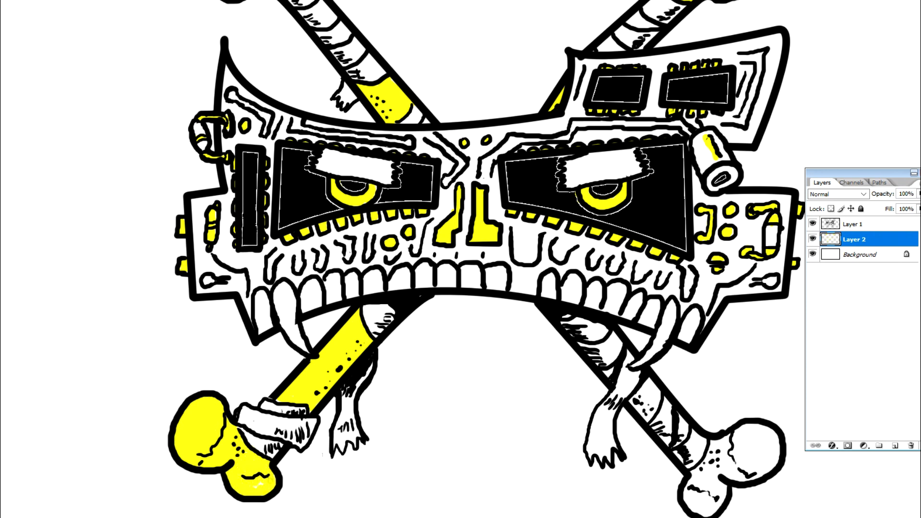
left_click(608, 373)
mouse_move(634, 397)
left_mouse_down()
mouse_move(648, 415)
mouse_move(637, 408)
mouse_move(655, 401)
mouse_move(654, 386)
mouse_move(649, 402)
left_mouse_up()
mouse_move(693, 478)
left_mouse_down()
mouse_move(714, 447)
mouse_move(687, 489)
mouse_move(700, 510)
mouse_move(711, 487)
mouse_move(711, 509)
mouse_move(727, 443)
mouse_move(745, 427)
mouse_move(776, 439)
mouse_move(765, 469)
mouse_move(747, 479)
mouse_move(718, 470)
mouse_move(742, 434)
mouse_move(762, 436)
mouse_move(772, 451)
mouse_move(730, 460)
mouse_move(727, 474)
mouse_move(763, 449)
left_mouse_up()
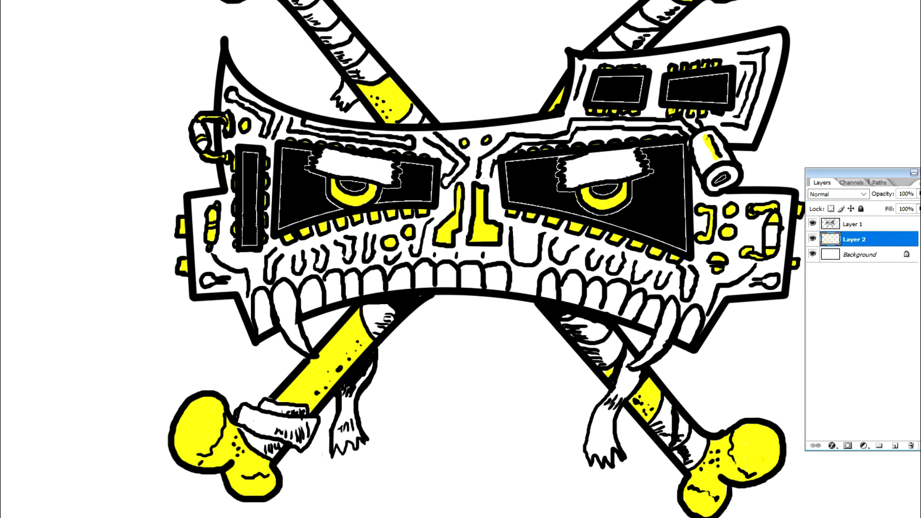
Step: Paint all the teeth and both fangs yellow, along with the open end of the cylinder beside the right eye
mouse_move(669, 331)
left_mouse_down()
mouse_move(631, 367)
mouse_move(669, 306)
mouse_move(663, 319)
mouse_move(692, 327)
mouse_move(685, 324)
mouse_move(681, 338)
mouse_move(689, 317)
mouse_move(654, 315)
mouse_move(650, 326)
mouse_move(657, 313)
mouse_move(625, 313)
mouse_move(641, 297)
mouse_move(611, 297)
mouse_move(612, 305)
mouse_move(621, 288)
mouse_move(592, 302)
mouse_move(592, 287)
mouse_move(597, 305)
mouse_move(577, 301)
mouse_move(576, 279)
mouse_move(562, 296)
mouse_move(574, 276)
mouse_move(569, 301)
mouse_move(547, 297)
left_mouse_up()
left_click(637, 304)
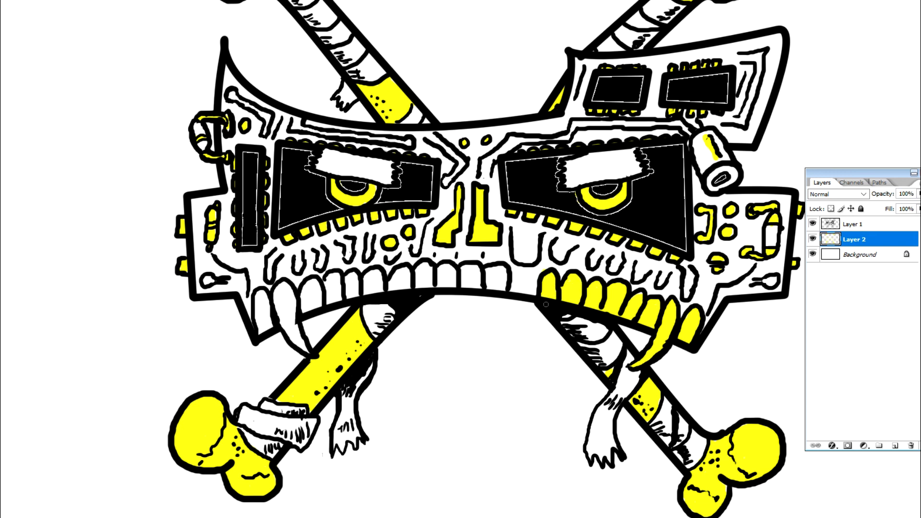
mouse_move(715, 178)
left_mouse_down()
mouse_move(725, 169)
mouse_move(734, 178)
mouse_move(715, 187)
mouse_move(712, 177)
left_mouse_up()
mouse_move(269, 318)
left_mouse_down()
mouse_move(263, 331)
mouse_move(266, 299)
mouse_move(292, 311)
mouse_move(306, 354)
mouse_move(288, 320)
mouse_move(294, 345)
left_mouse_up()
mouse_move(306, 285)
left_mouse_down()
mouse_move(288, 305)
mouse_move(330, 282)
mouse_move(349, 293)
mouse_move(410, 286)
left_mouse_up()
mouse_move(348, 291)
left_mouse_down()
mouse_move(354, 274)
mouse_move(379, 285)
mouse_move(369, 278)
mouse_move(381, 272)
mouse_move(367, 276)
mouse_move(407, 269)
mouse_move(430, 271)
mouse_move(422, 284)
mouse_move(426, 271)
mouse_move(442, 286)
mouse_move(454, 271)
mouse_move(441, 268)
mouse_move(466, 286)
mouse_move(505, 288)
mouse_move(464, 266)
mouse_move(478, 278)
mouse_move(503, 274)
mouse_move(468, 271)
left_mouse_up()
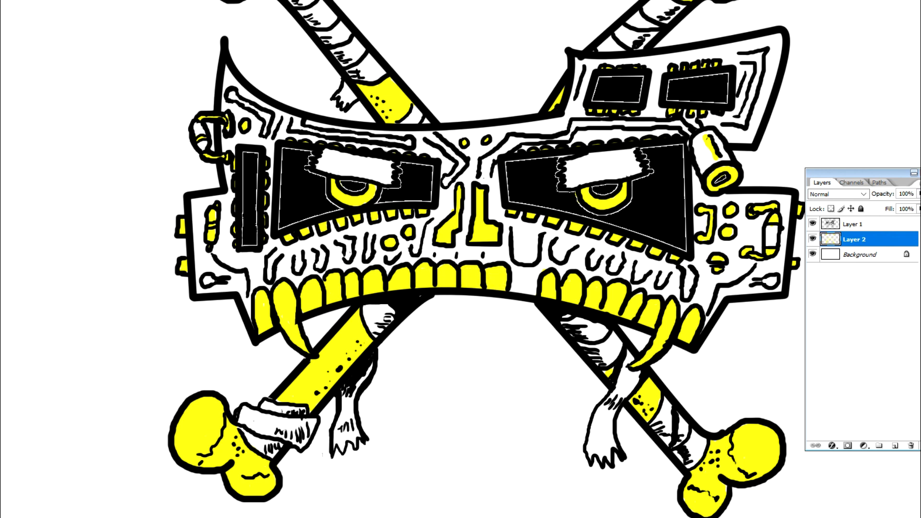
Step: Choose a pure green foreground colour and fill the Background layer with it
left_click(263, 1)
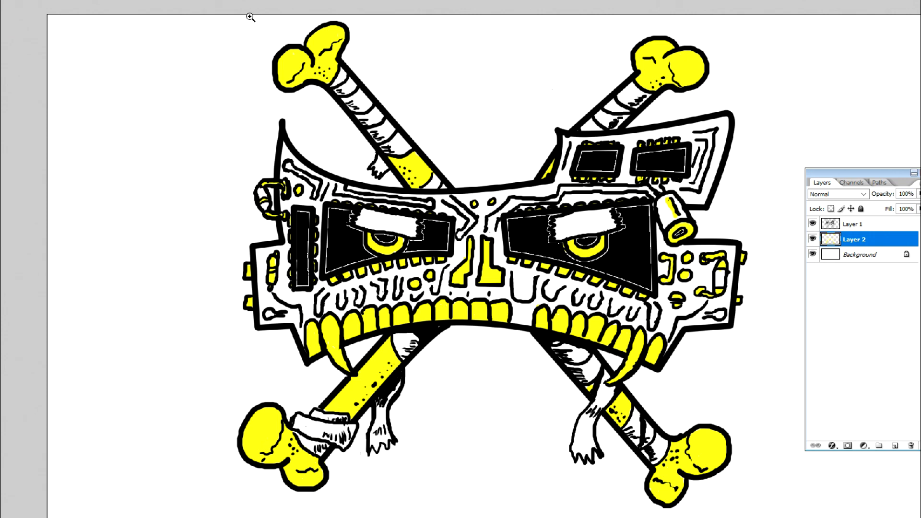
left_click(832, 258)
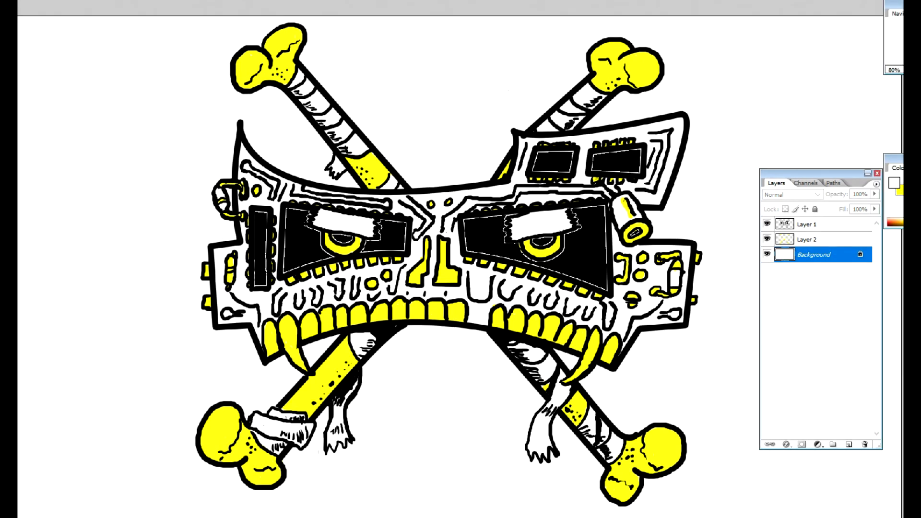
left_click(894, 182)
left_click(797, 80)
key("x")
left_click(894, 182)
left_click(678, 132)
mouse_move(679, 132)
left_mouse_down()
mouse_move(682, 153)
mouse_move(693, 131)
mouse_move(693, 140)
left_mouse_up()
left_click(703, 171)
left_click(796, 62)
left_click(101, 66)
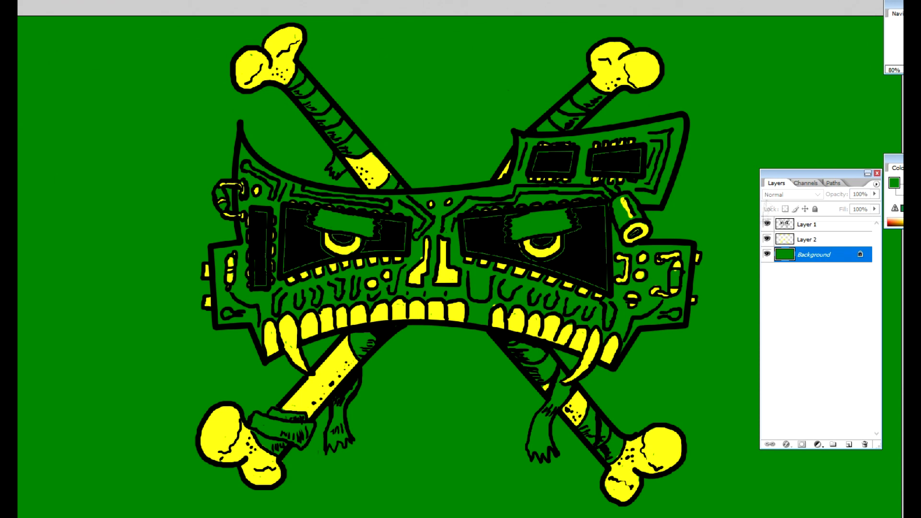
Step: Make Layer 2 active and set the foreground colour to yellow fcff00
left_click(807, 239)
left_click(254, 58)
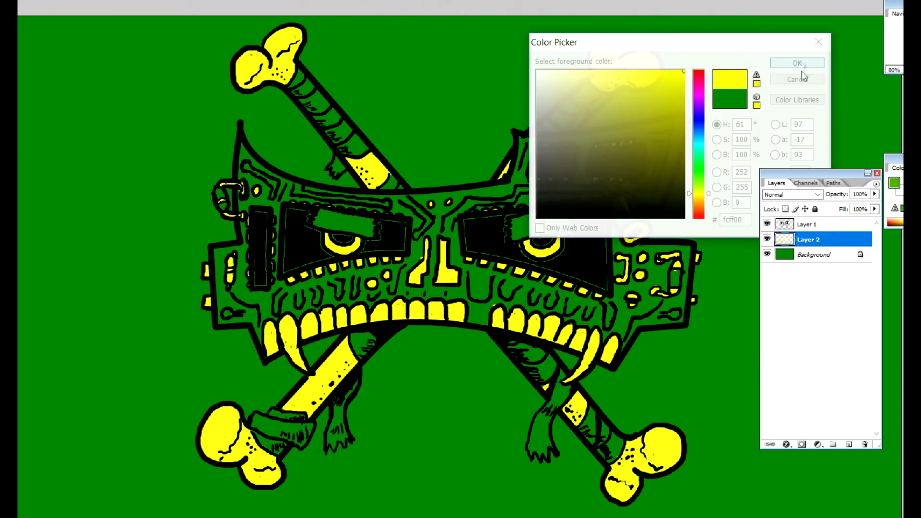
left_click(797, 64)
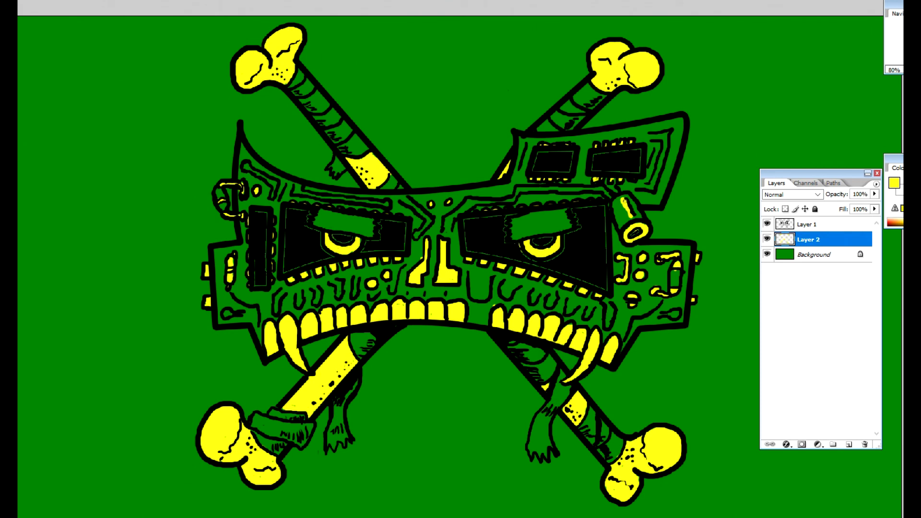
left_click(798, 228)
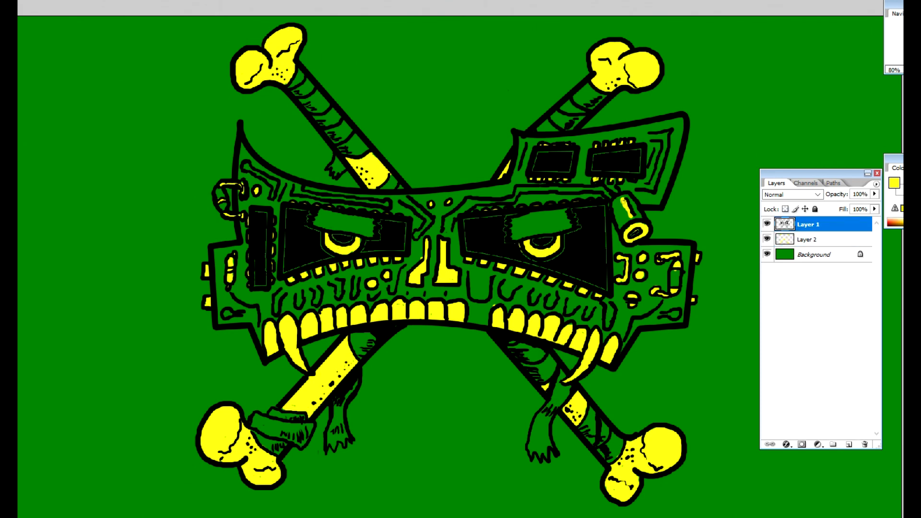
left_click(822, 242)
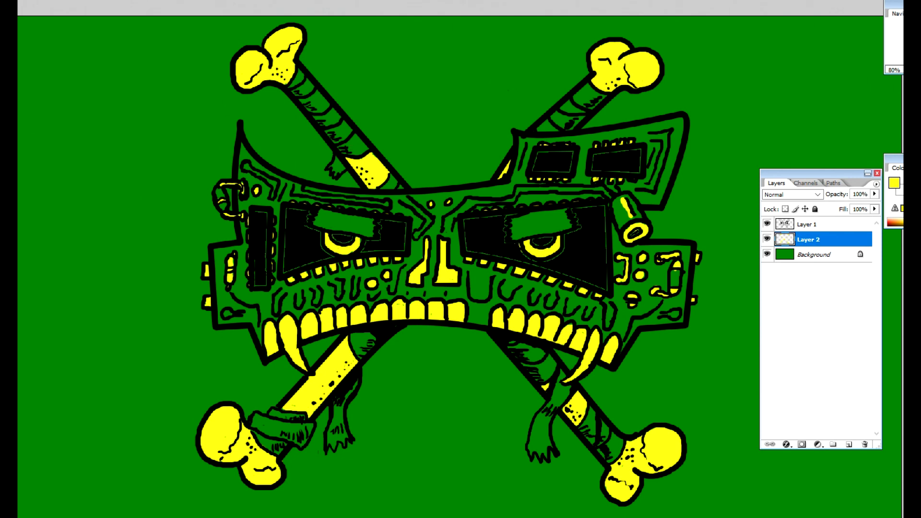
left_click(812, 225)
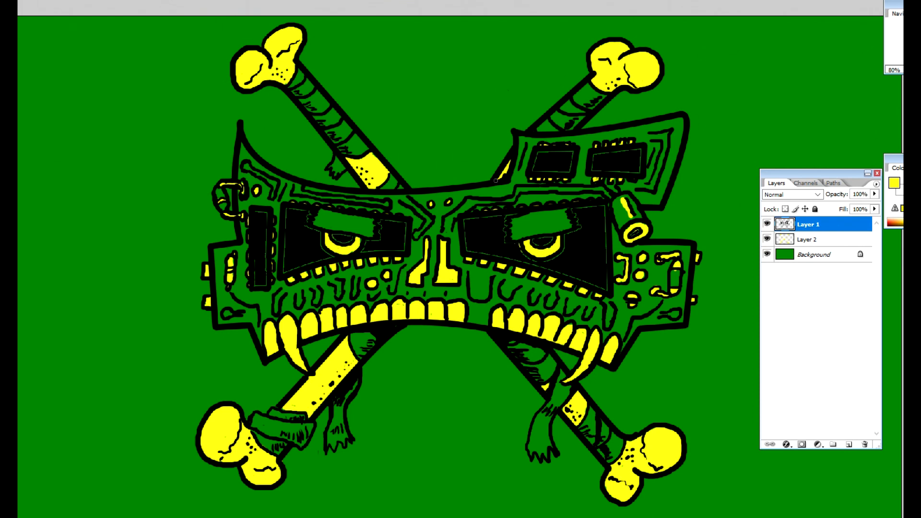
Step: Choose a bluish teal-green foreground colour and fill the Background layer with it
left_click(822, 257)
left_click(894, 182)
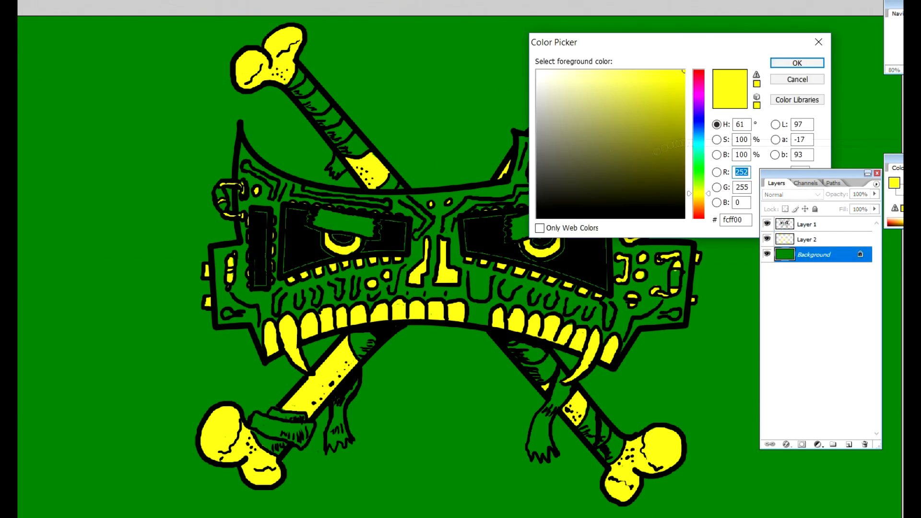
left_click(698, 143)
left_click(685, 143)
left_click(797, 63)
left_click(30, 159)
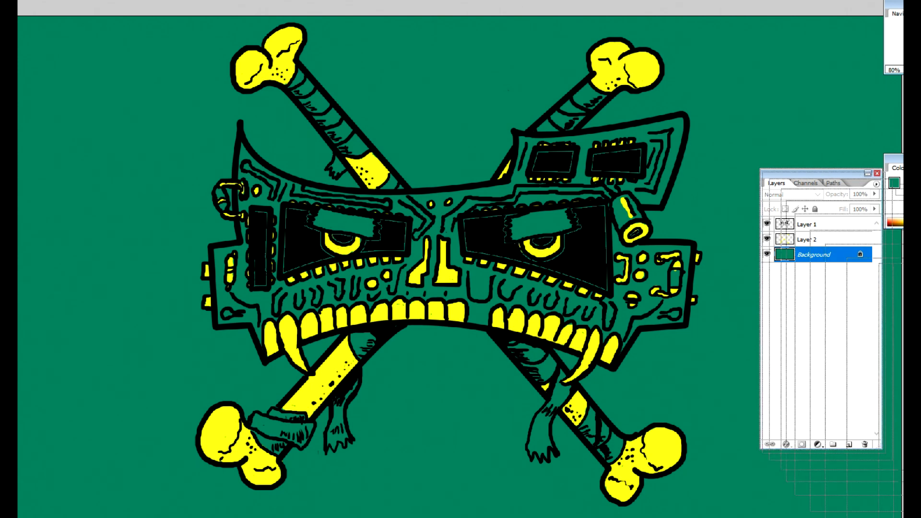
Step: Hide the layer list and crop the canvas to a rectangular selection around the skull and crossbones
left_click(876, 173)
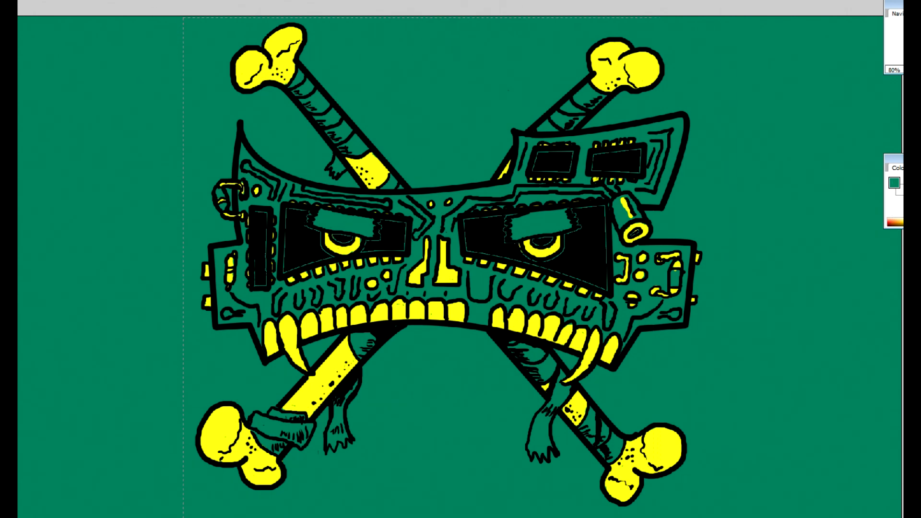
left_click(18, 1)
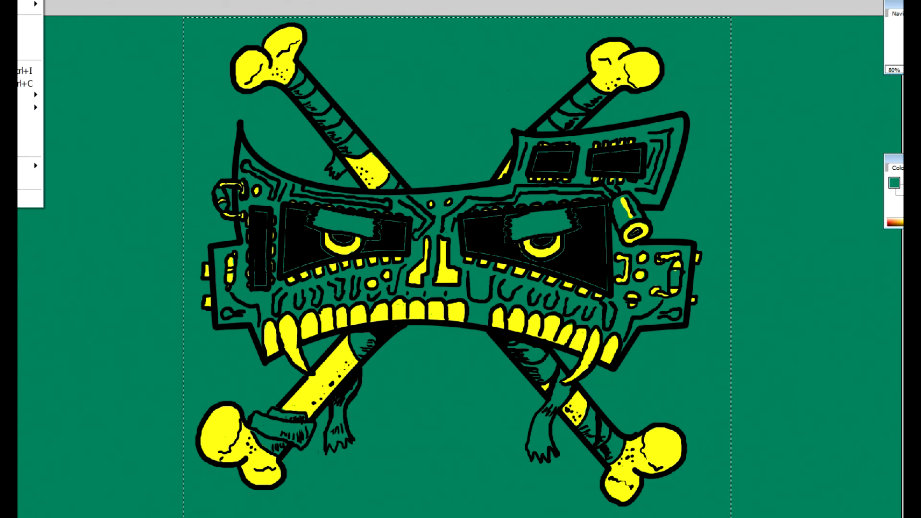
left_click(19, 119)
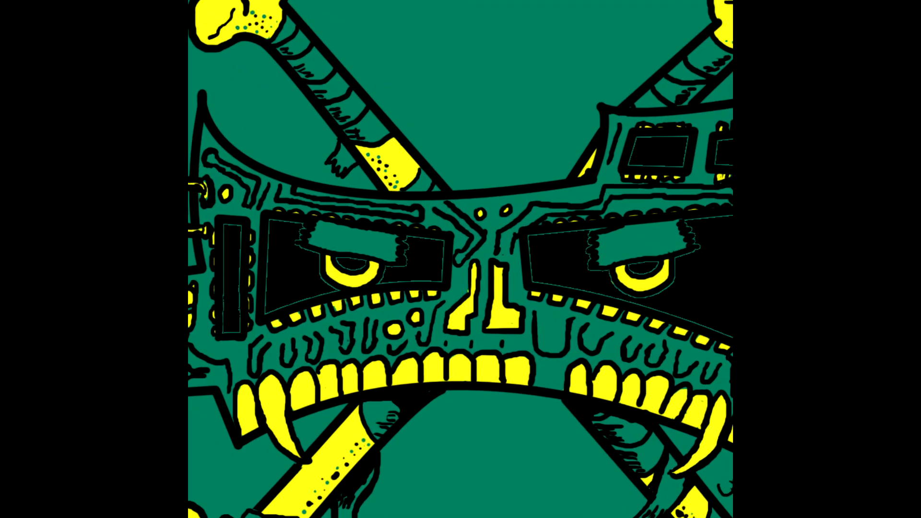